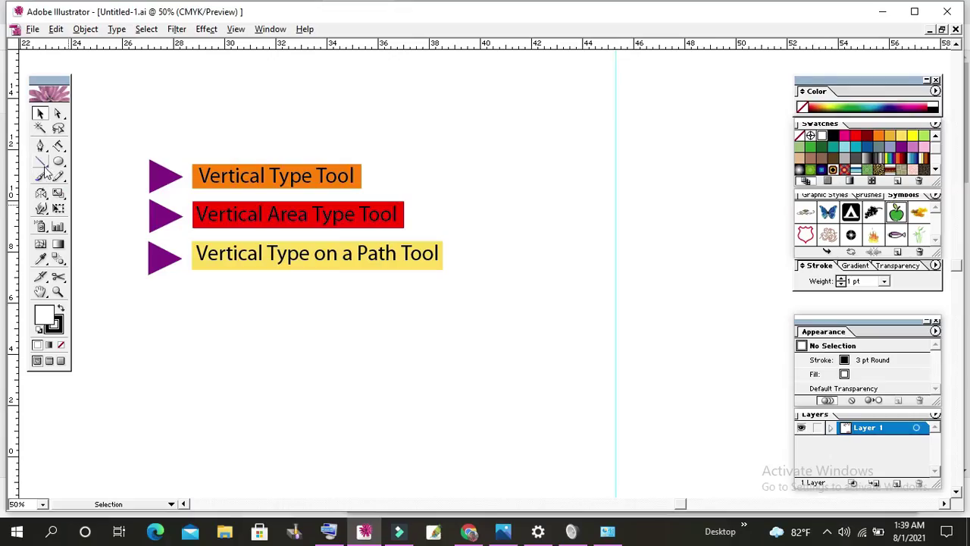
Switch to the Paintbrush tool for freehand marks
{"action": "left_click", "coordinate": [40, 175]}
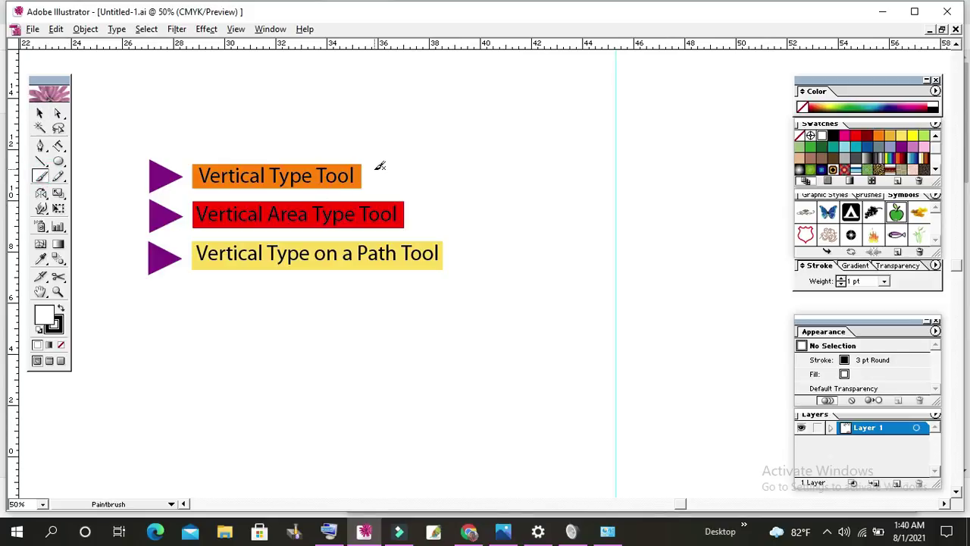
Draw a checkmark beside each of the three vertical type tool labels, then pan to blank canvas
{"action": "left_click_drag", "start_coordinate": [373, 170], "coordinate": [410, 155]}
{"action": "left_click_drag", "start_coordinate": [413, 211], "coordinate": [447, 198]}
{"action": "left_click_drag", "start_coordinate": [453, 247], "coordinate": [490, 243]}
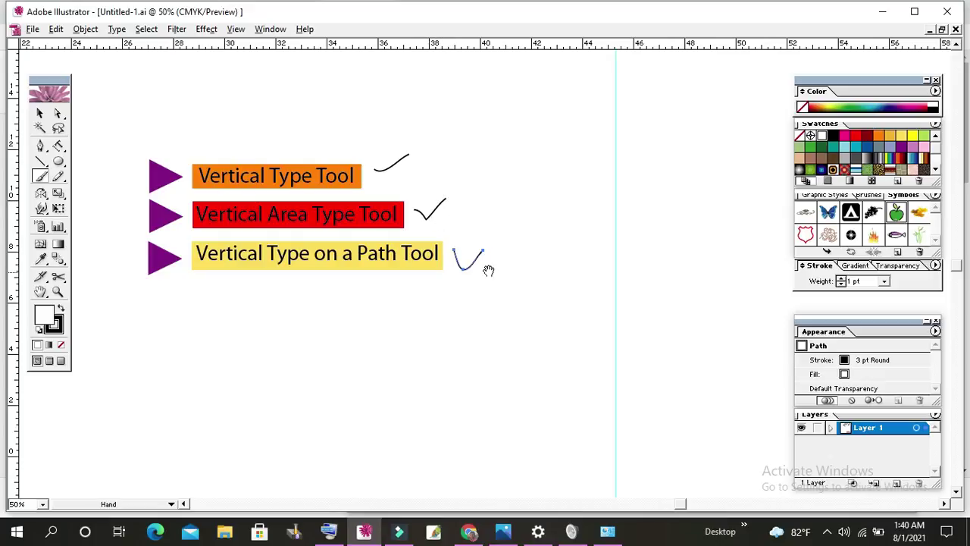
{"action": "left_click_drag", "start_coordinate": [488, 264], "coordinate": [279, 144]}
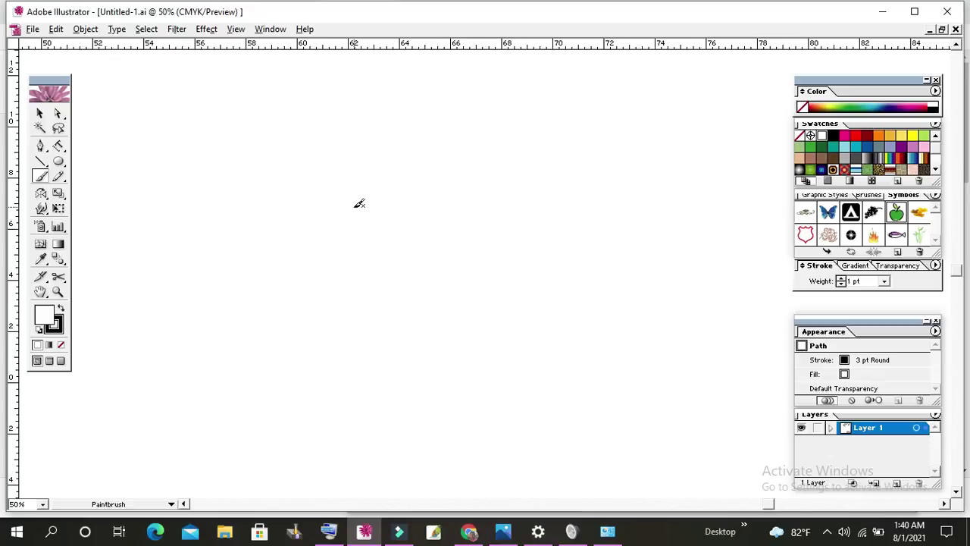
Draw a vertical Pen line and type 'sdjsdjsdjsds' down it with vertical type
{"action": "left_click", "coordinate": [40, 146]}
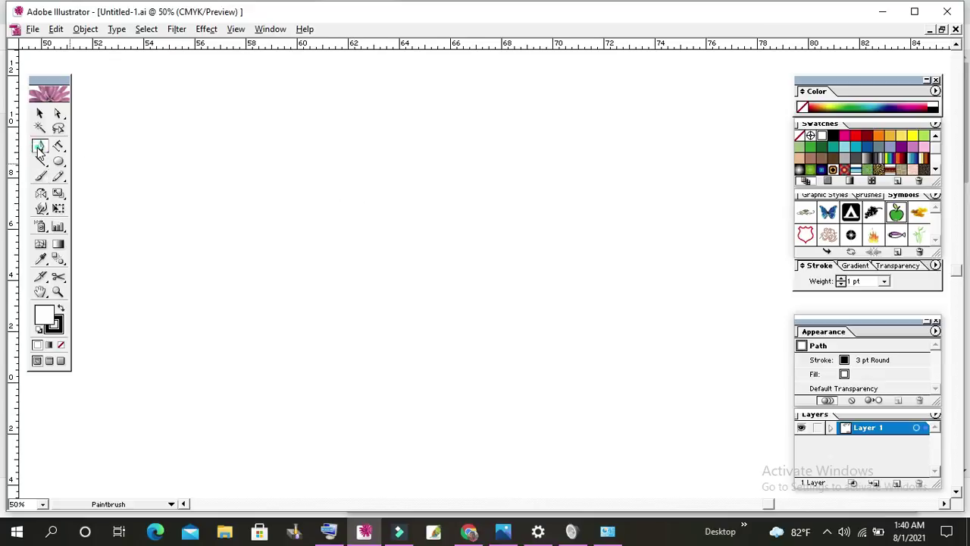
{"action": "left_click", "coordinate": [395, 128]}
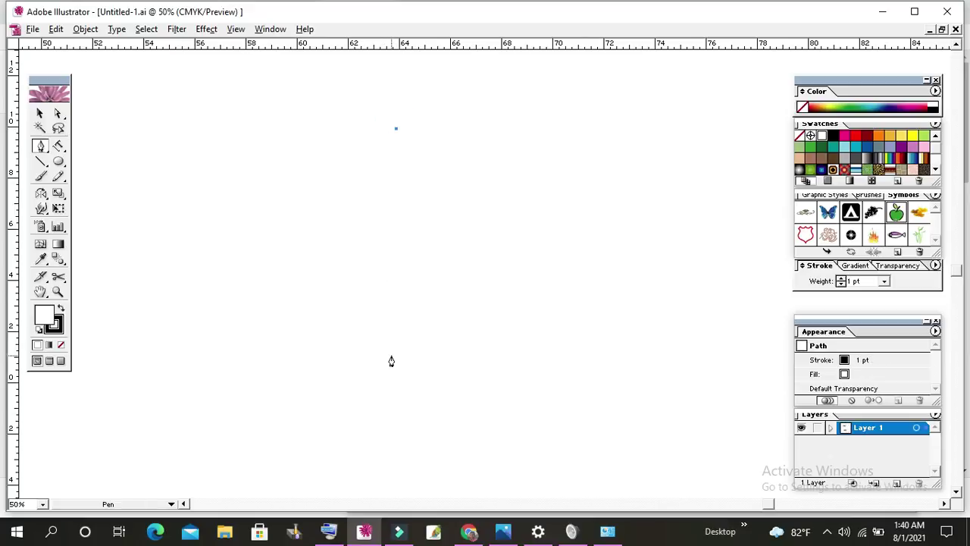
{"action": "left_click", "coordinate": [388, 388], "text": "shift"}
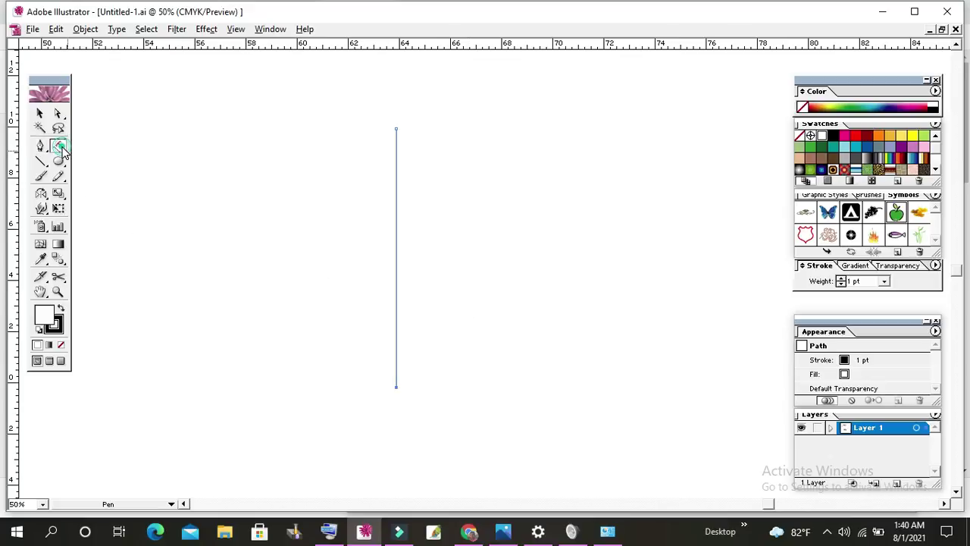
{"action": "left_click", "coordinate": [60, 145]}
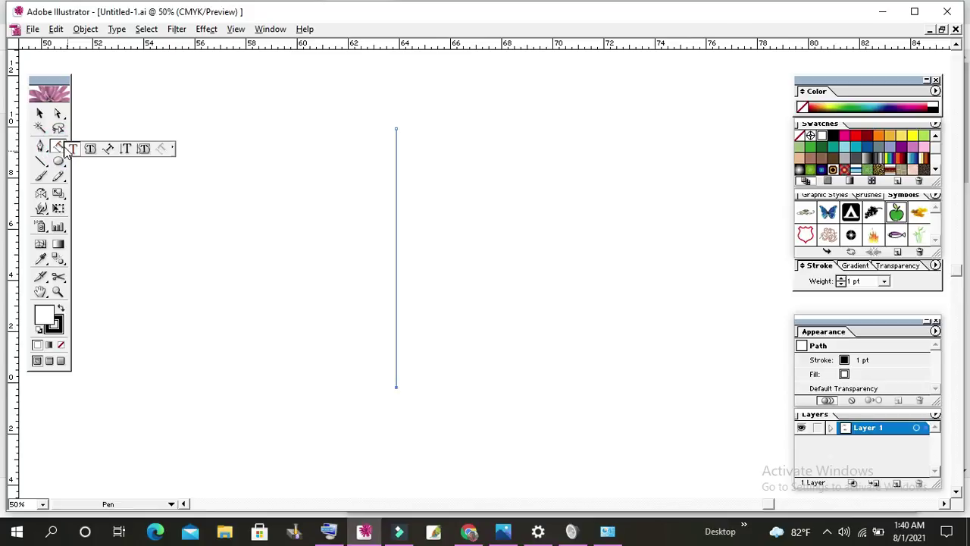
{"action": "left_click", "coordinate": [125, 150]}
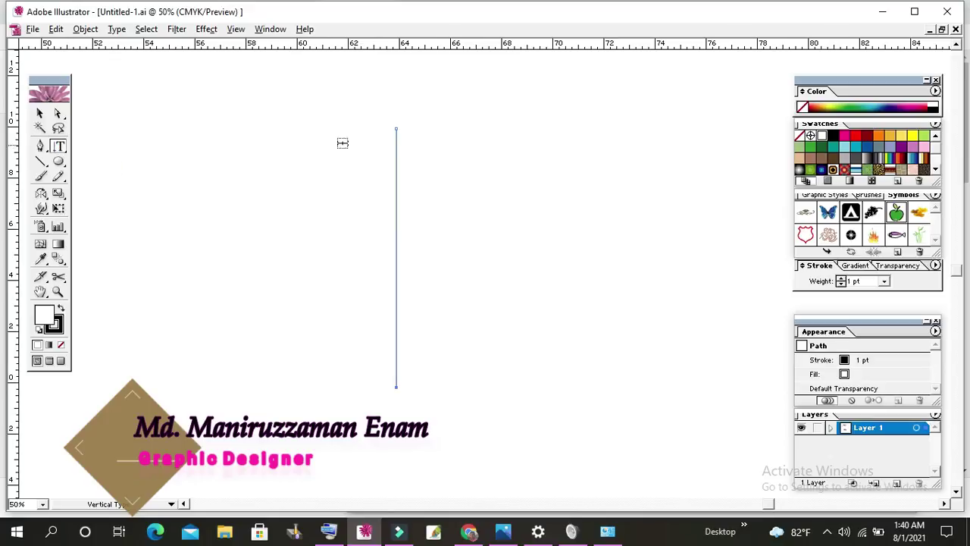
{"action": "left_click", "coordinate": [396, 128]}
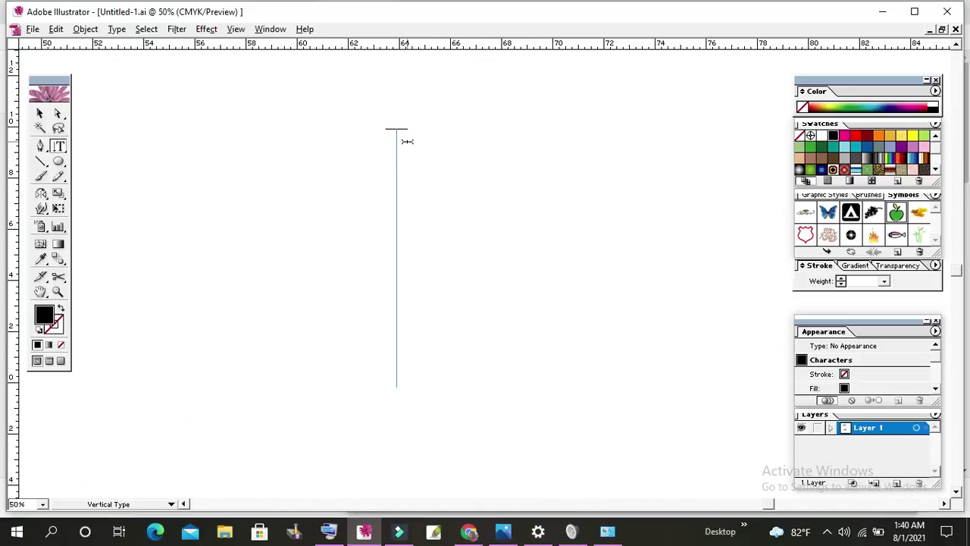
{"action": "type", "text": "sdjsdjsdjsds"}
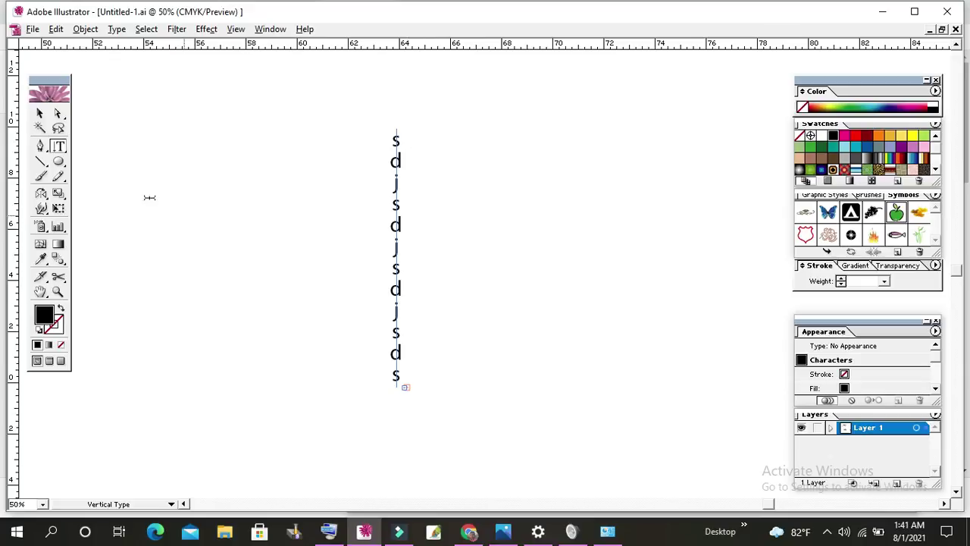
Select the vertical text object and pick the Rectangle tool
{"action": "left_click_drag", "start_coordinate": [61, 168], "coordinate": [75, 166]}
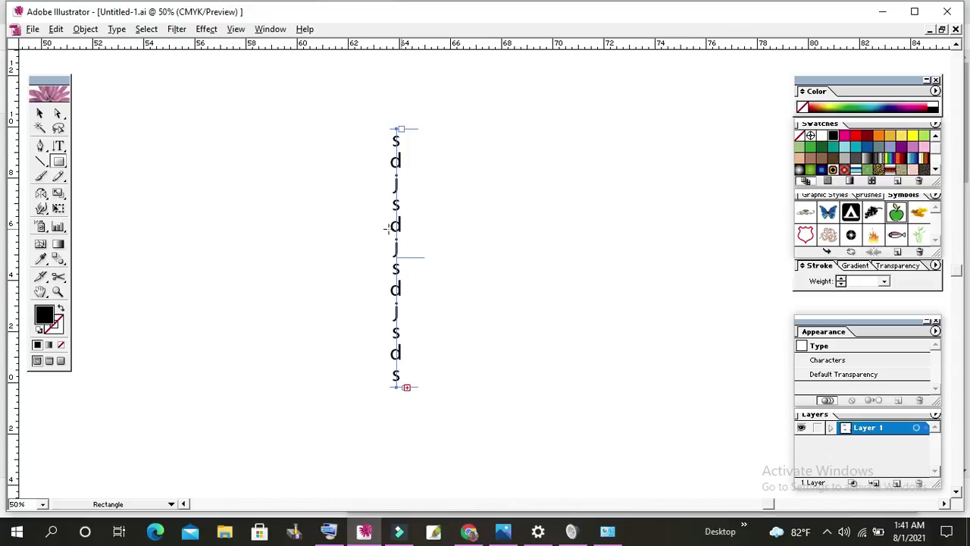
{"action": "left_click", "coordinate": [40, 113]}
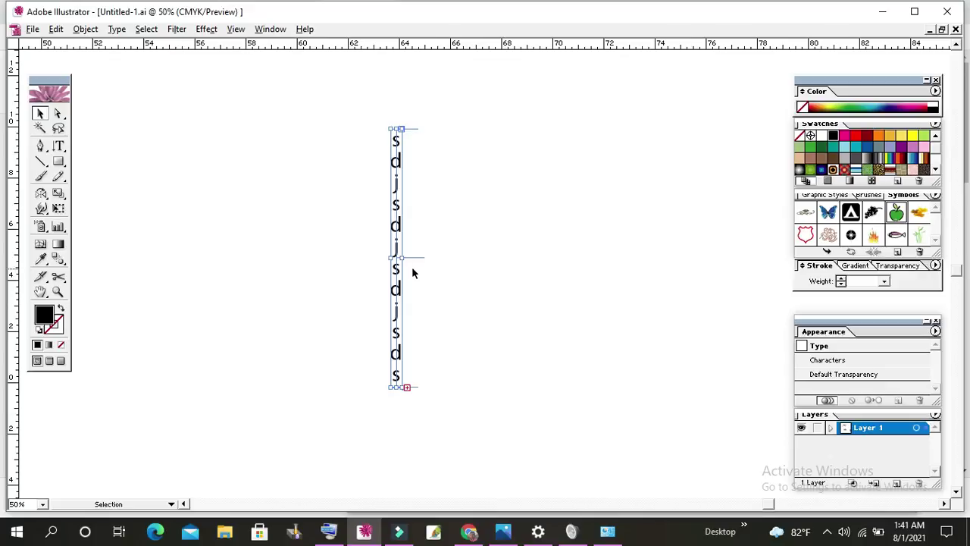
{"action": "left_click", "coordinate": [58, 160]}
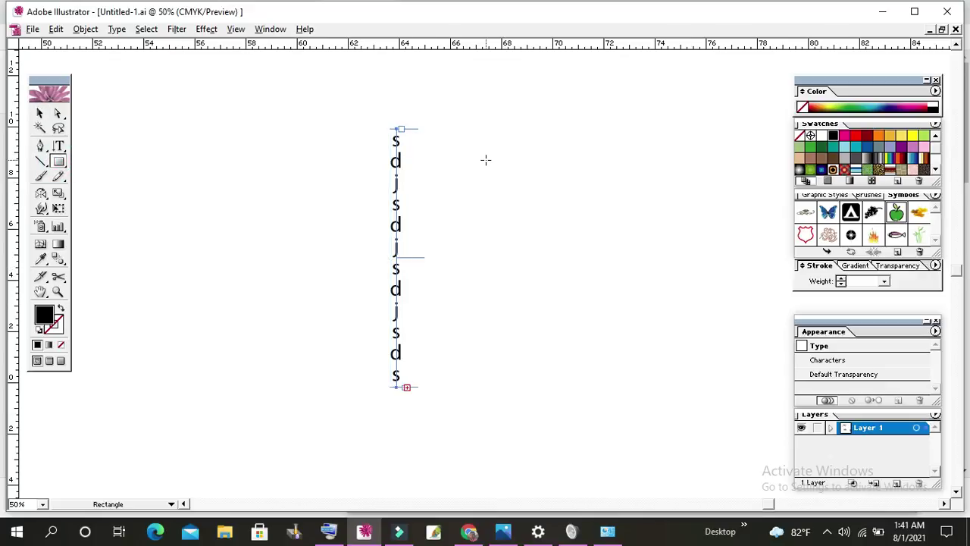
Delete the vertical text, draw a large yellow-green rectangle in the centre, and deselect it
{"action": "key", "text": "Delete"}
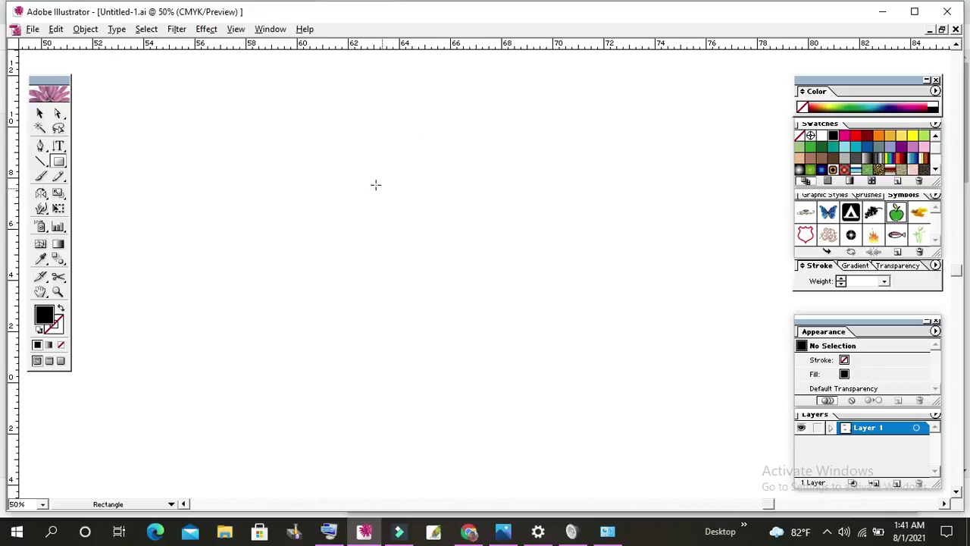
{"action": "left_click_drag", "start_coordinate": [311, 144], "coordinate": [556, 423]}
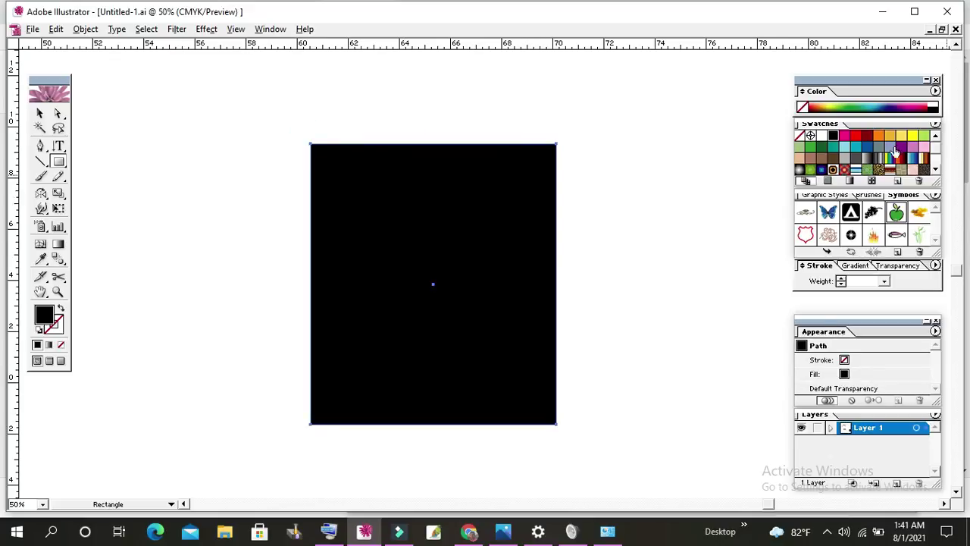
{"action": "left_click", "coordinate": [921, 137]}
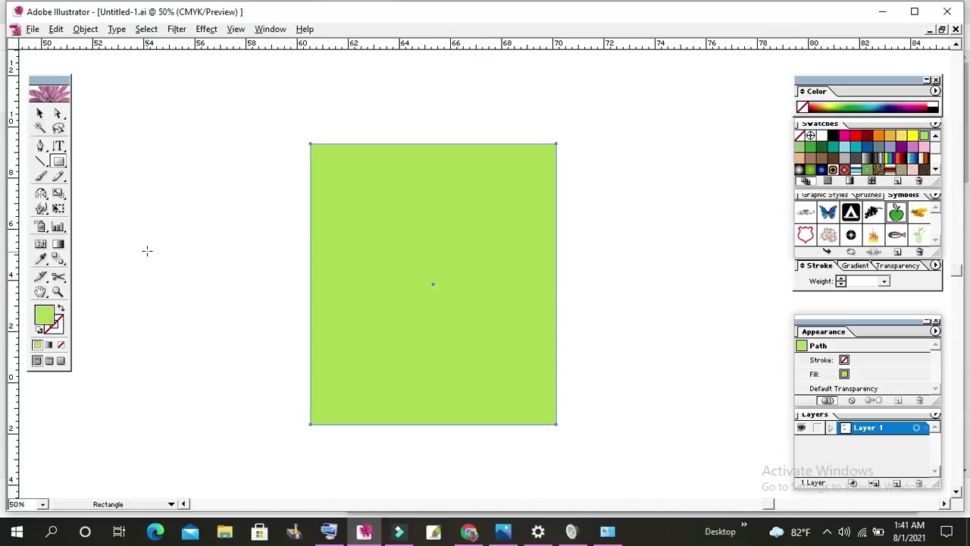
{"action": "key", "text": "ctrl+shift+a"}
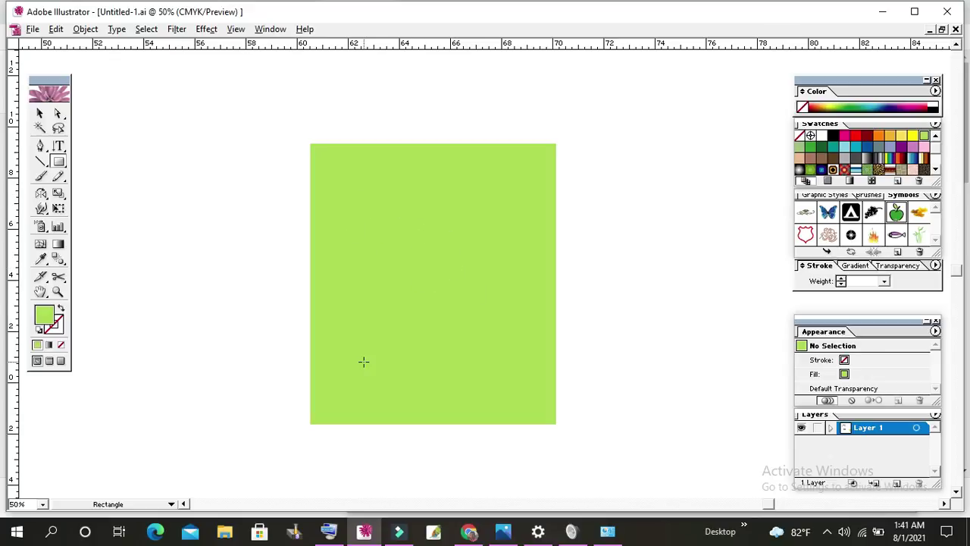
Draw a tall vertical Pen line near the rectangle's left edge and reset default fill and stroke
{"action": "left_click", "coordinate": [40, 146]}
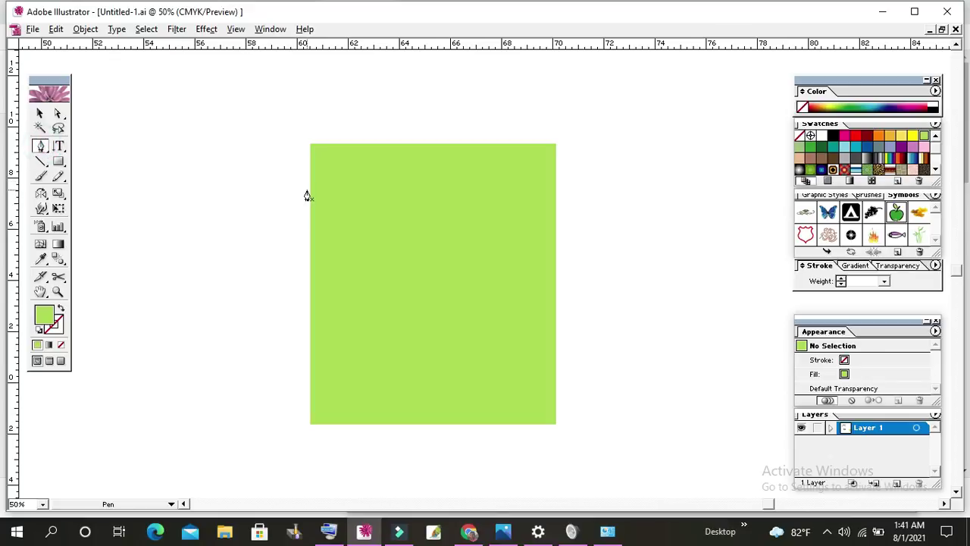
{"action": "left_click", "coordinate": [348, 165]}
{"action": "left_click", "coordinate": [348, 387], "text": "shift"}
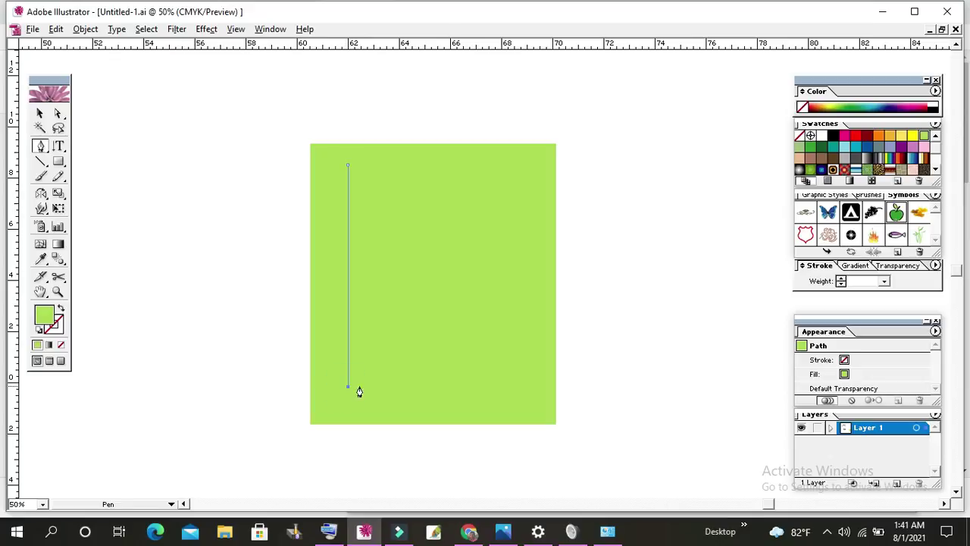
{"action": "key", "text": "ctrl"}
{"action": "left_click", "coordinate": [40, 145]}
{"action": "left_click", "coordinate": [520, 179]}
{"action": "key", "text": "ctrl+z"}
{"action": "left_click", "coordinate": [38, 332]}
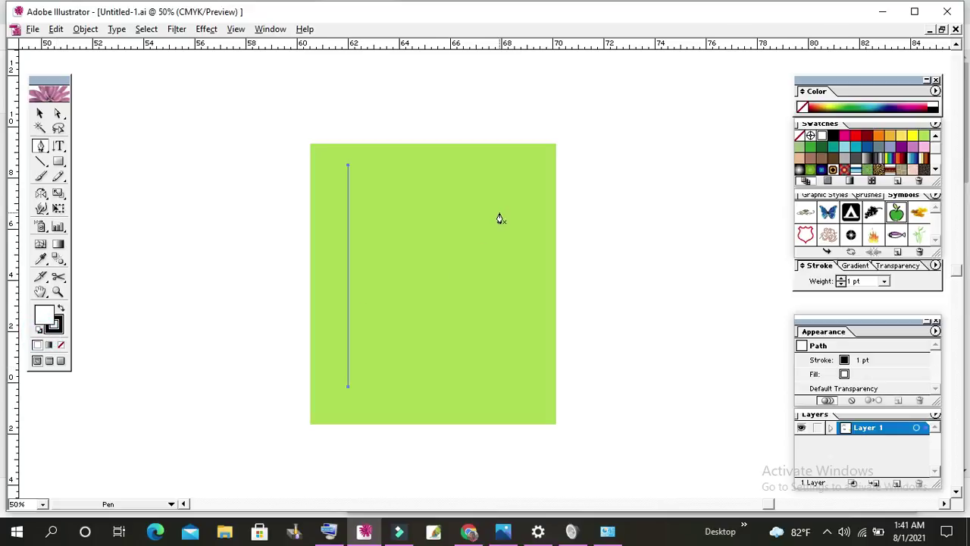
Draw a shorter vertical line near the rectangle's right edge, then select the left line
{"action": "left_click", "coordinate": [40, 113]}
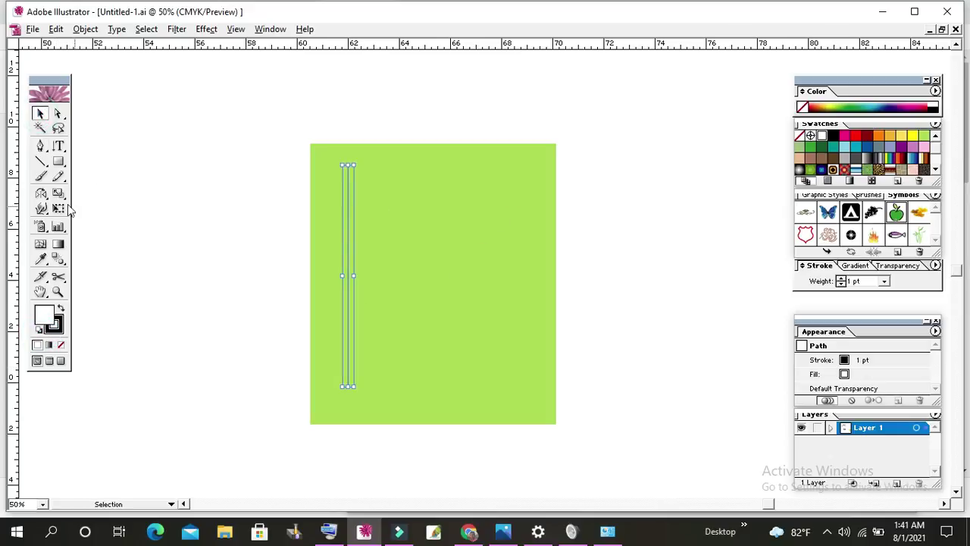
{"action": "left_click", "coordinate": [40, 145]}
{"action": "left_click", "coordinate": [516, 175]}
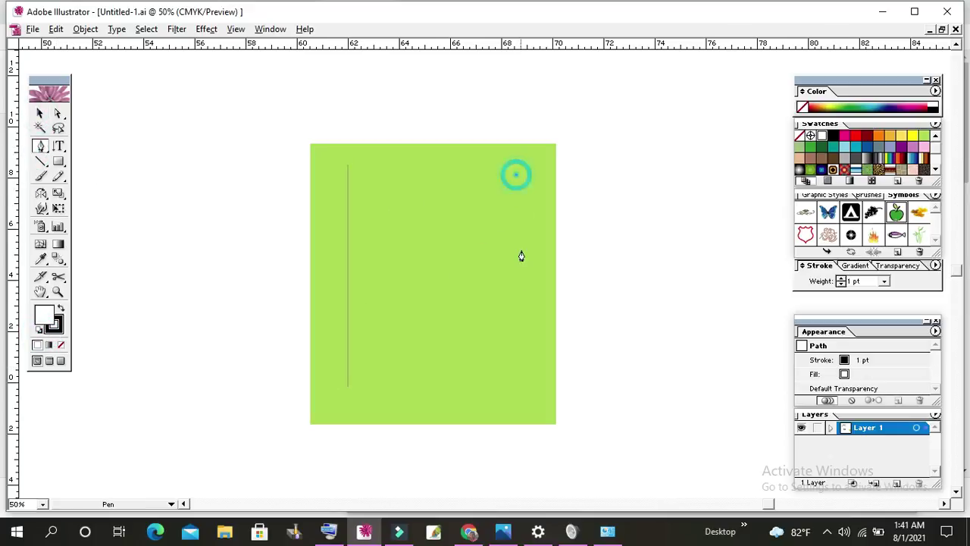
{"action": "left_click", "coordinate": [511, 327], "text": "shift"}
{"action": "left_click", "coordinate": [40, 114]}
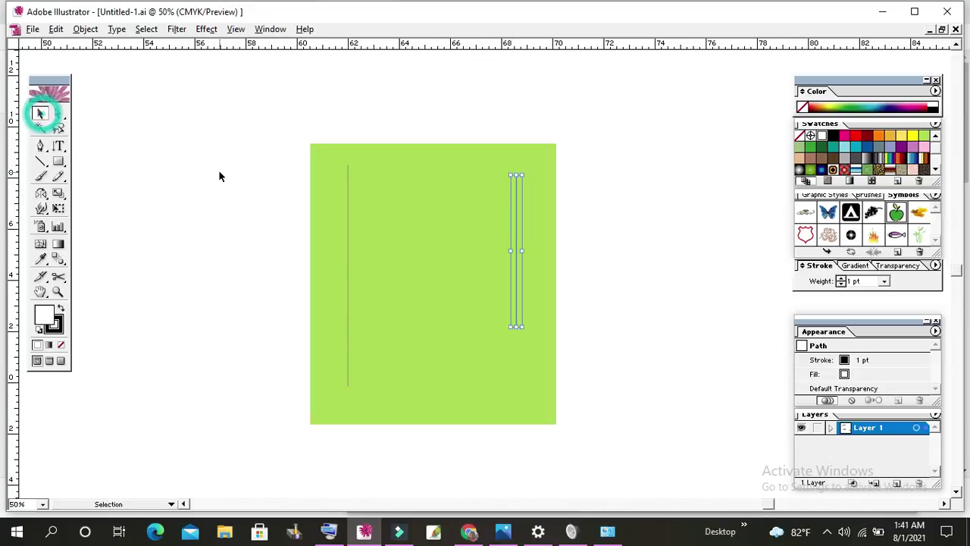
{"action": "left_click", "coordinate": [347, 170]}
{"action": "left_click", "coordinate": [58, 146]}
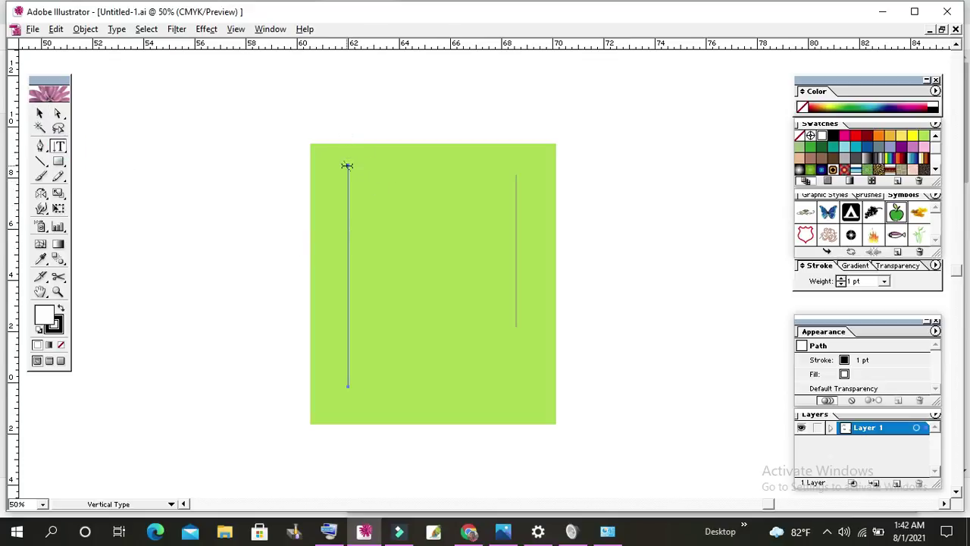
Type vertical text 'sdhsdhsjdh' down the left line
{"action": "left_click", "coordinate": [349, 169]}
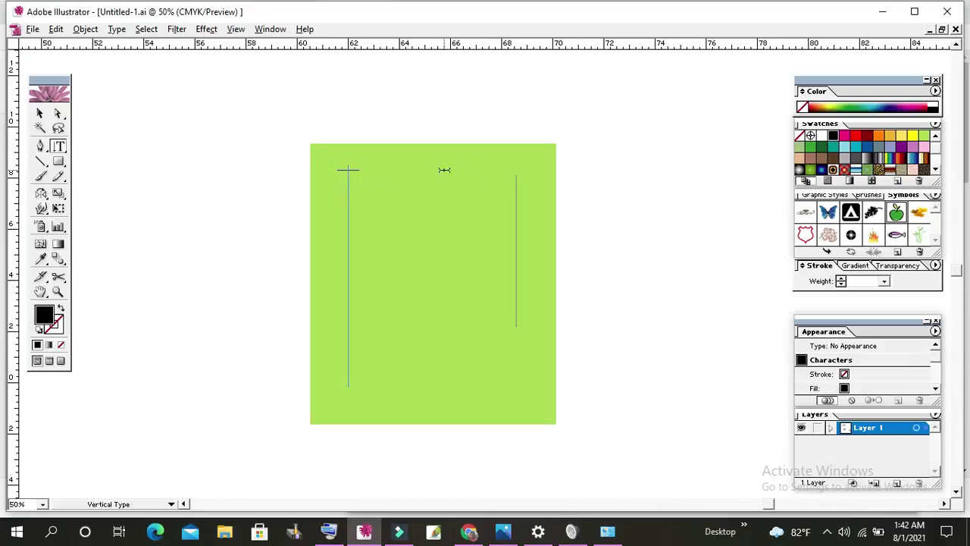
{"action": "type", "text": "sdhsdhsjdh"}
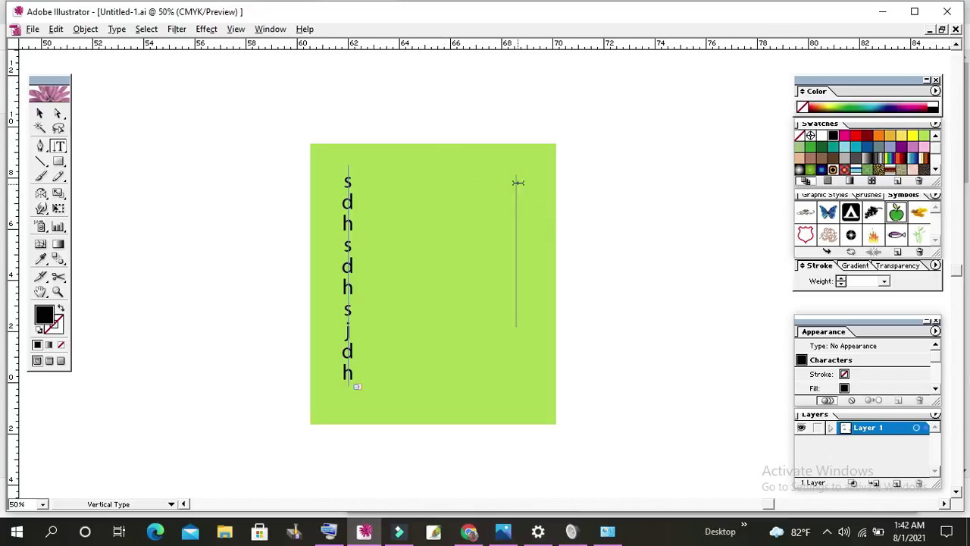
{"action": "left_click", "coordinate": [39, 112]}
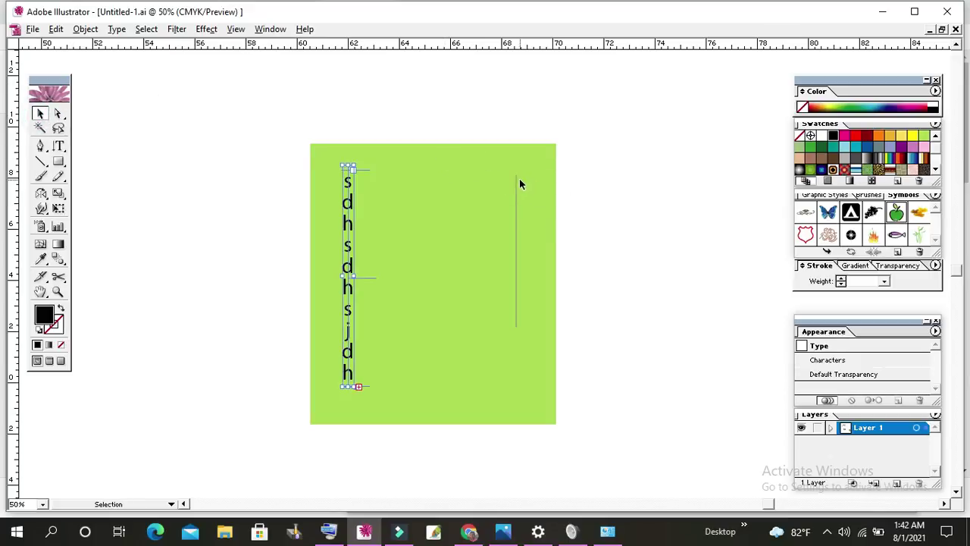
{"action": "left_click", "coordinate": [516, 182]}
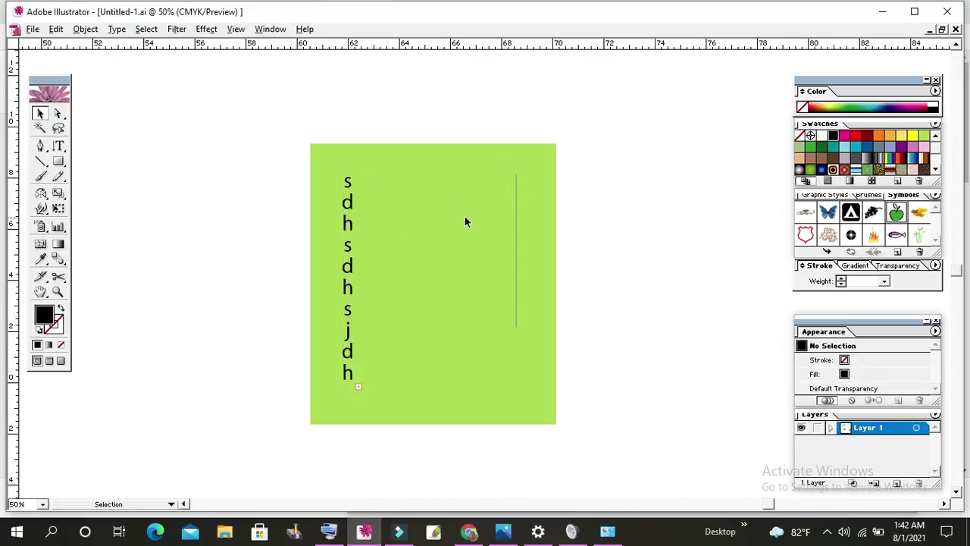
Type vertical text 'dsdsds' down the right-hand line and select it
{"action": "left_click", "coordinate": [515, 178]}
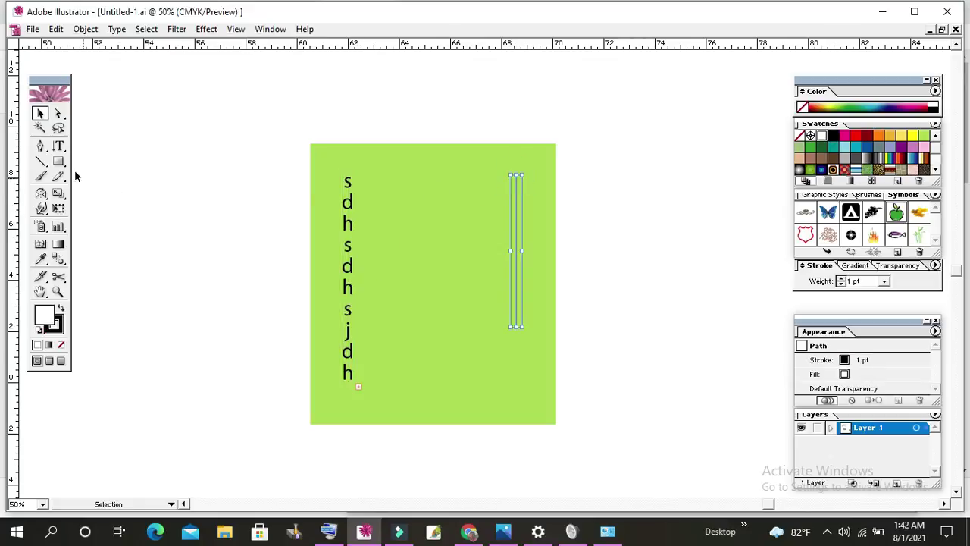
{"action": "left_click", "coordinate": [58, 146]}
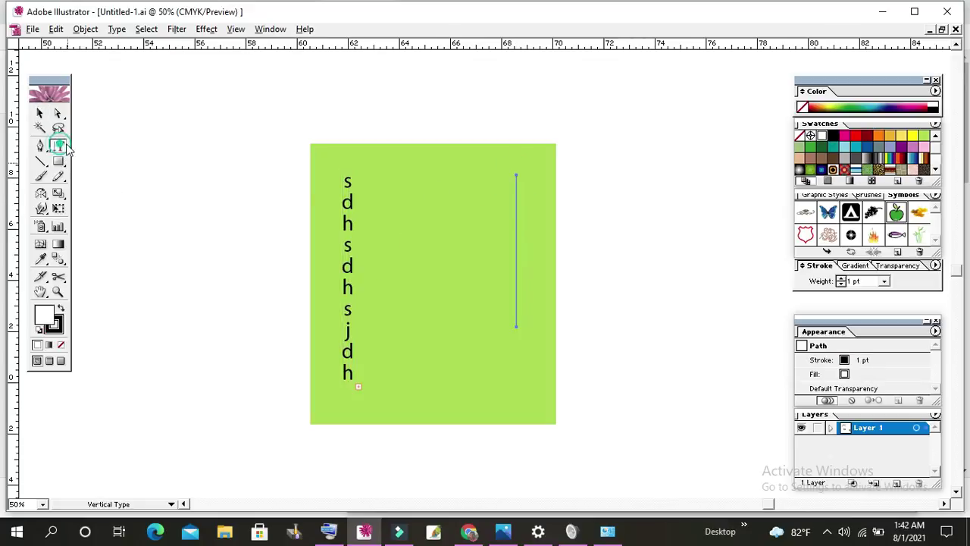
{"action": "left_click", "coordinate": [518, 174]}
{"action": "type", "text": "dsdsds"}
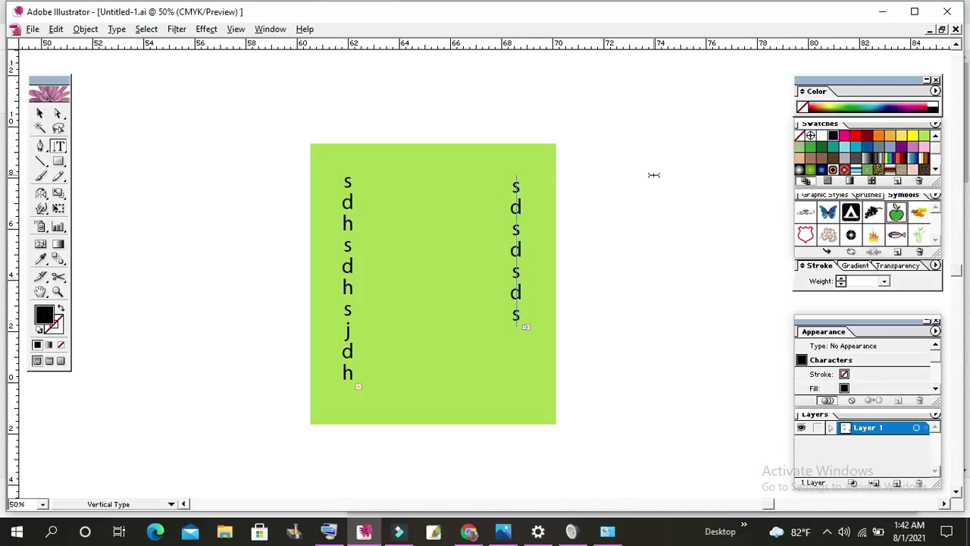
{"action": "left_click", "coordinate": [40, 114]}
Draw a tall orange ellipse in the square's centre, plus a second ellipse via the size dialog
{"action": "left_click_drag", "start_coordinate": [58, 162], "coordinate": [108, 166]}
{"action": "mouse_move", "coordinate": [401, 189]}
{"action": "left_mouse_down"}
{"action": "mouse_move", "coordinate": [459, 316]}
{"action": "mouse_move", "coordinate": [475, 317]}
{"action": "left_mouse_up"}
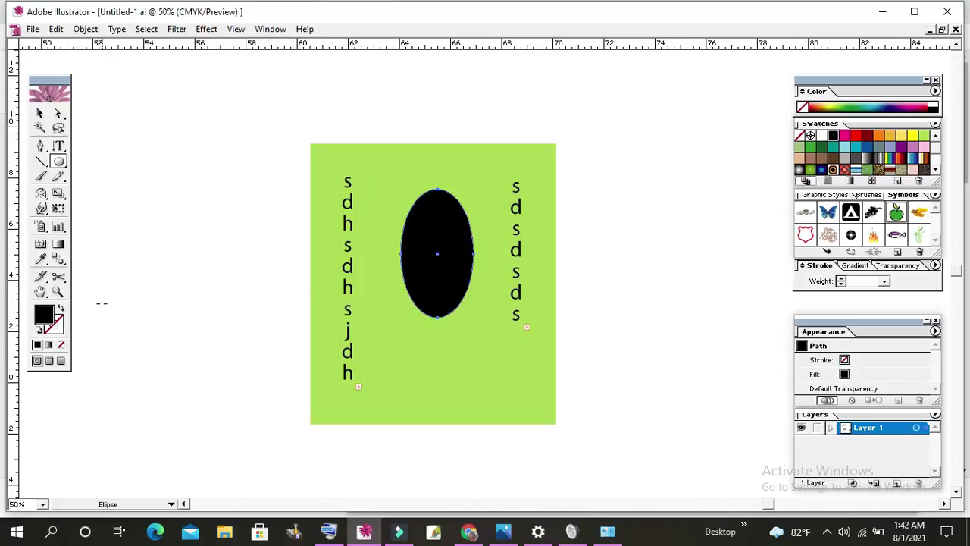
{"action": "left_click", "coordinate": [889, 135]}
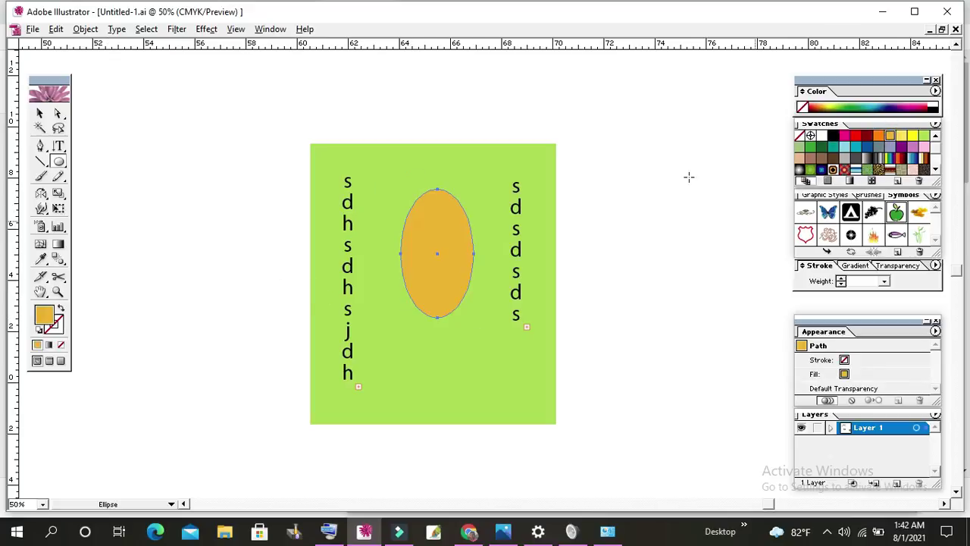
{"action": "left_click", "coordinate": [148, 154]}
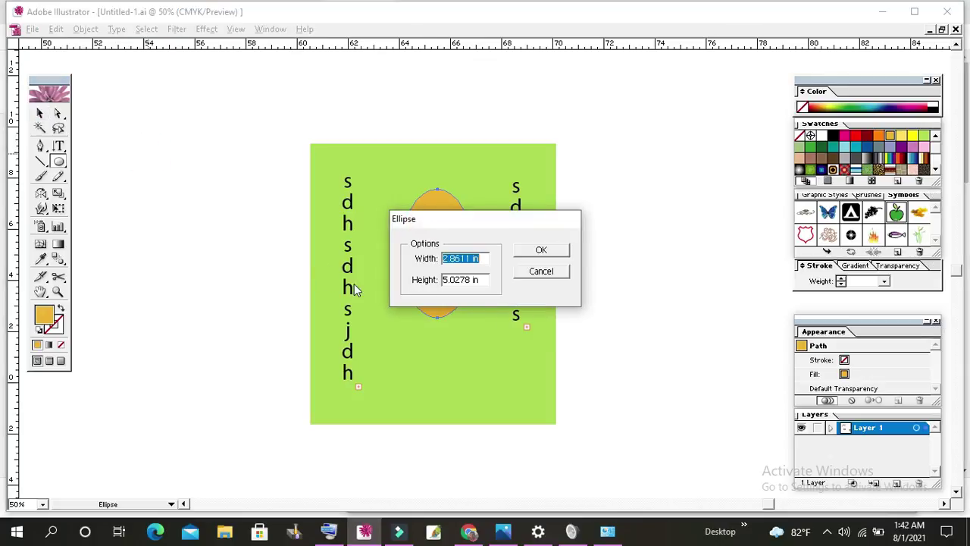
{"action": "left_click", "coordinate": [537, 251]}
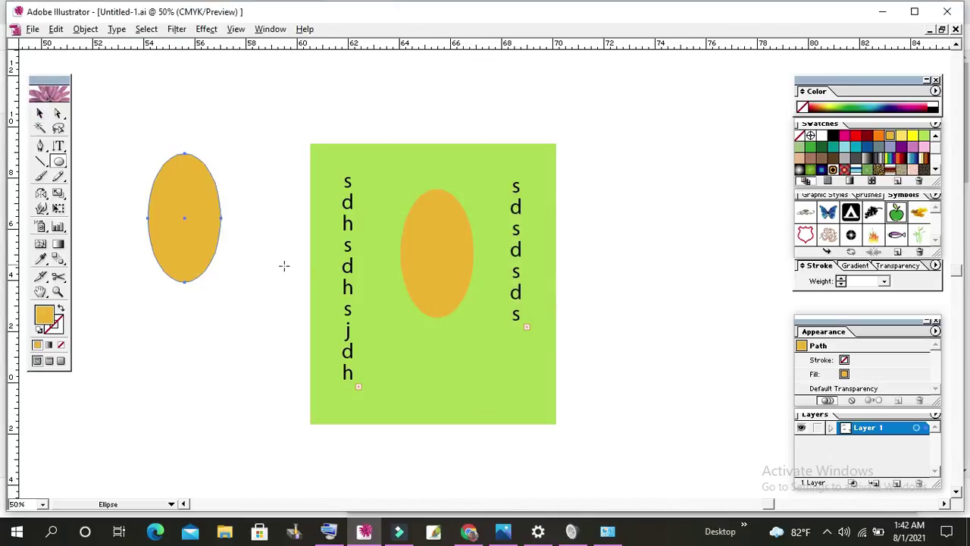
Draw a closed curved mouth shape on the orange face with the Pen
{"action": "left_click", "coordinate": [40, 146]}
{"action": "left_click", "coordinate": [415, 274]}
{"action": "left_click", "coordinate": [458, 268]}
{"action": "mouse_move", "coordinate": [463, 262]}
{"action": "left_mouse_down"}
{"action": "mouse_move", "coordinate": [477, 248]}
{"action": "mouse_move", "coordinate": [444, 303]}
{"action": "left_mouse_up"}
{"action": "left_click", "coordinate": [415, 275]}
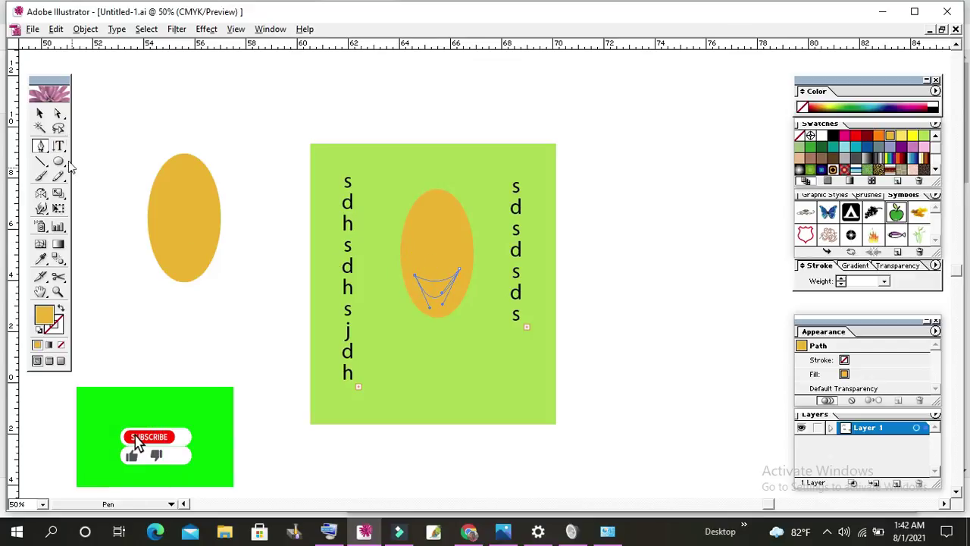
Give the smile a white fill and deselect it
{"action": "left_click_drag", "start_coordinate": [59, 160], "coordinate": [87, 160]}
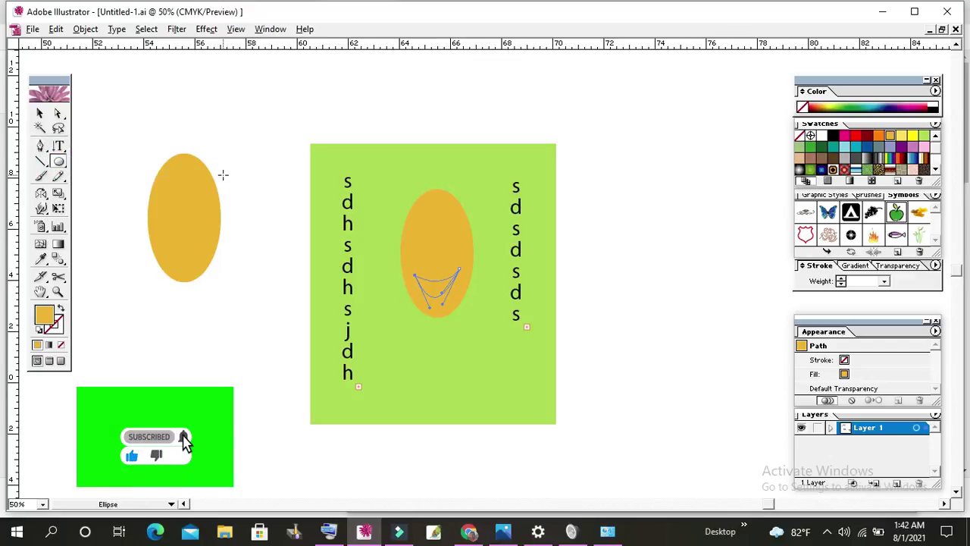
{"action": "left_click_drag", "start_coordinate": [421, 217], "coordinate": [429, 222]}
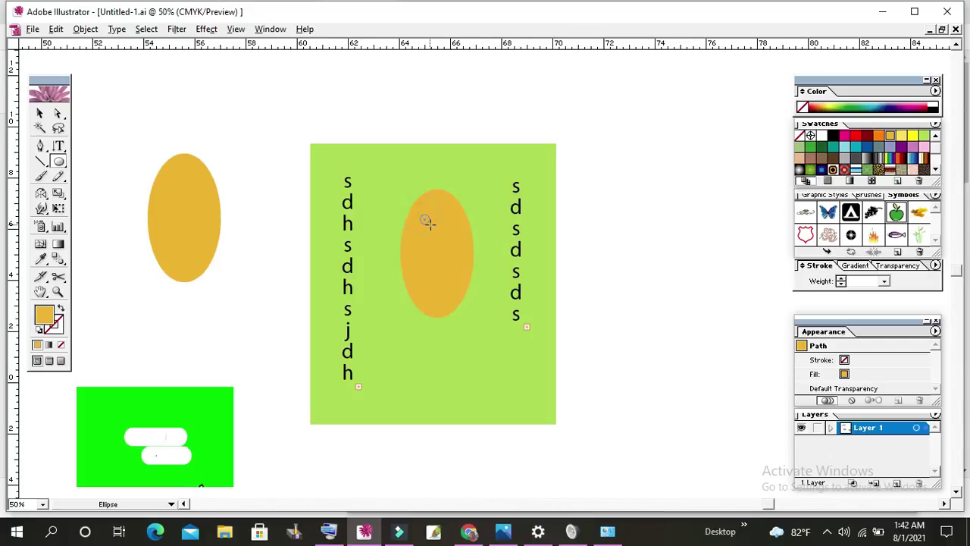
{"action": "key", "text": "ctrl+z"}
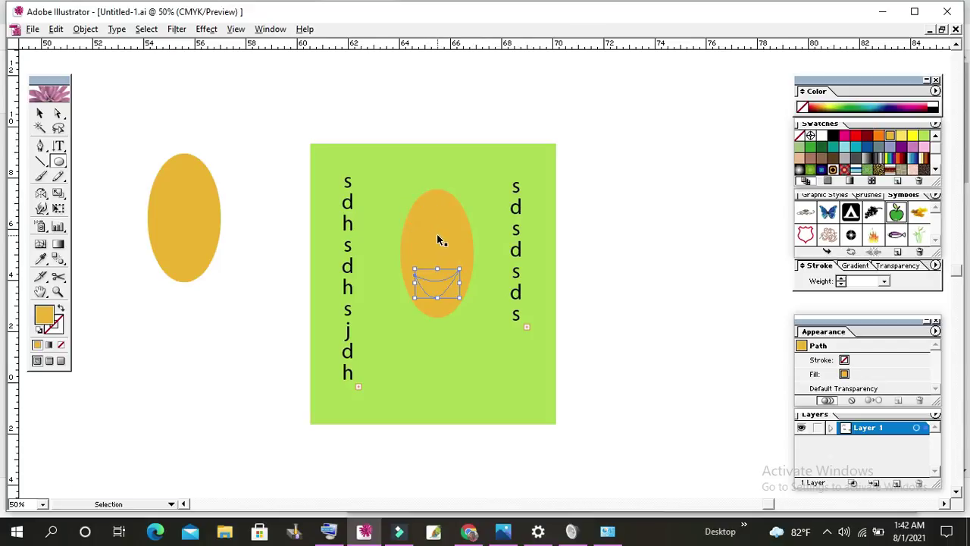
{"action": "left_click", "coordinate": [38, 332]}
{"action": "left_click", "coordinate": [40, 113]}
{"action": "left_click", "coordinate": [222, 127]}
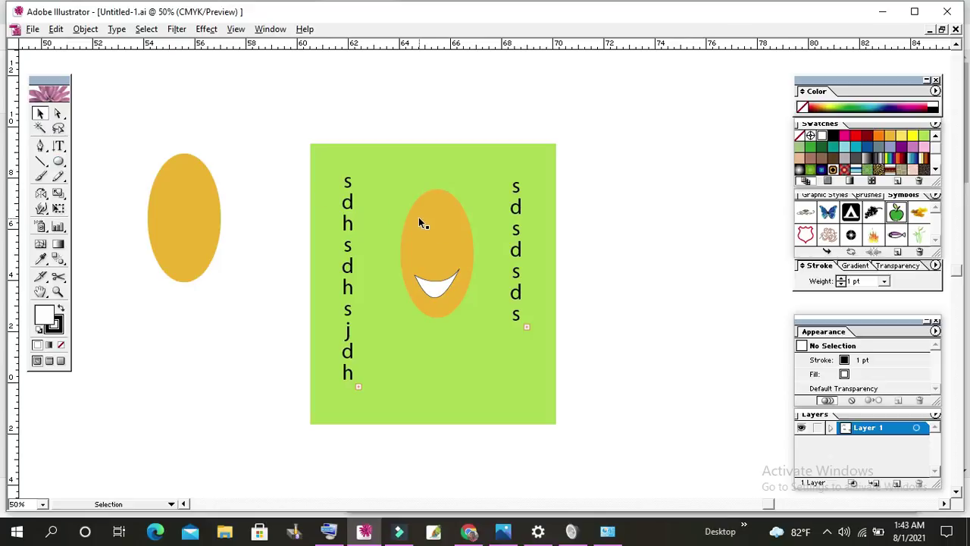
Add an ellipse eye inside the face and move the spare orange ellipse into the square
{"action": "left_click", "coordinate": [58, 161]}
{"action": "mouse_move", "coordinate": [416, 218]}
{"action": "left_mouse_down"}
{"action": "mouse_move", "coordinate": [433, 233]}
{"action": "mouse_move", "coordinate": [454, 231]}
{"action": "left_mouse_up"}
{"action": "left_click", "coordinate": [40, 113]}
{"action": "left_click", "coordinate": [190, 134]}
{"action": "left_click_drag", "start_coordinate": [182, 174], "coordinate": [512, 258]}
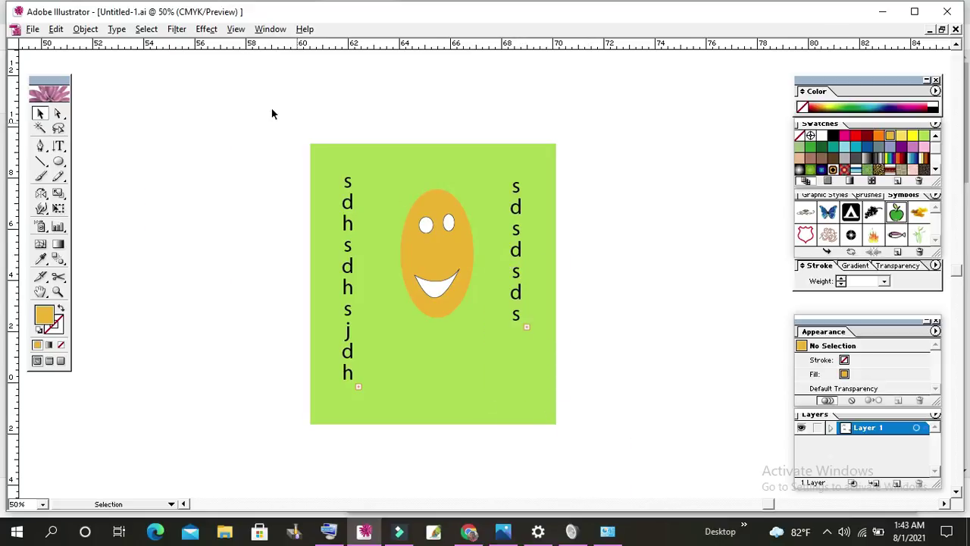
Delete both text columns, the smiley face and the green square
{"action": "left_click_drag", "start_coordinate": [272, 114], "coordinate": [563, 383]}
{"action": "key", "text": "Delete"}
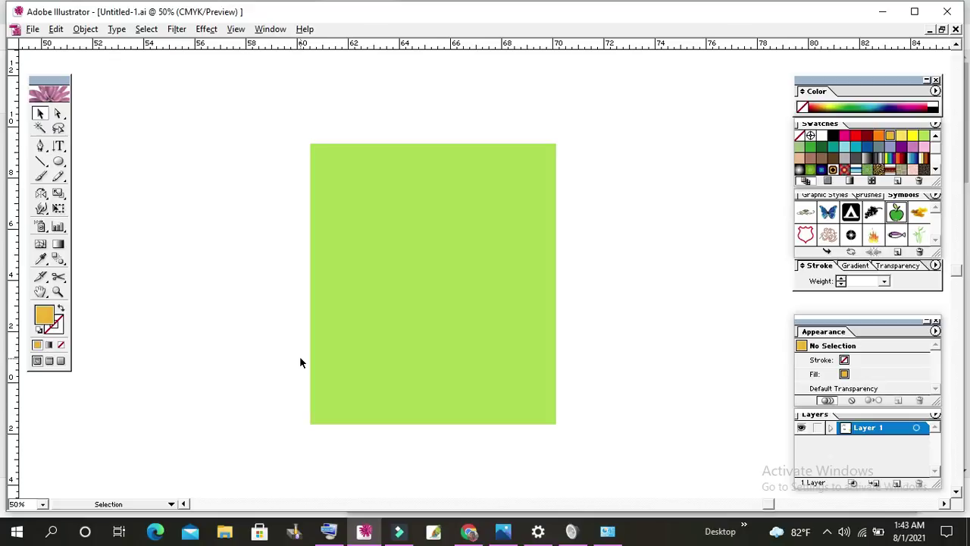
{"action": "key", "text": "ctrl+a"}
{"action": "key", "text": "Delete"}
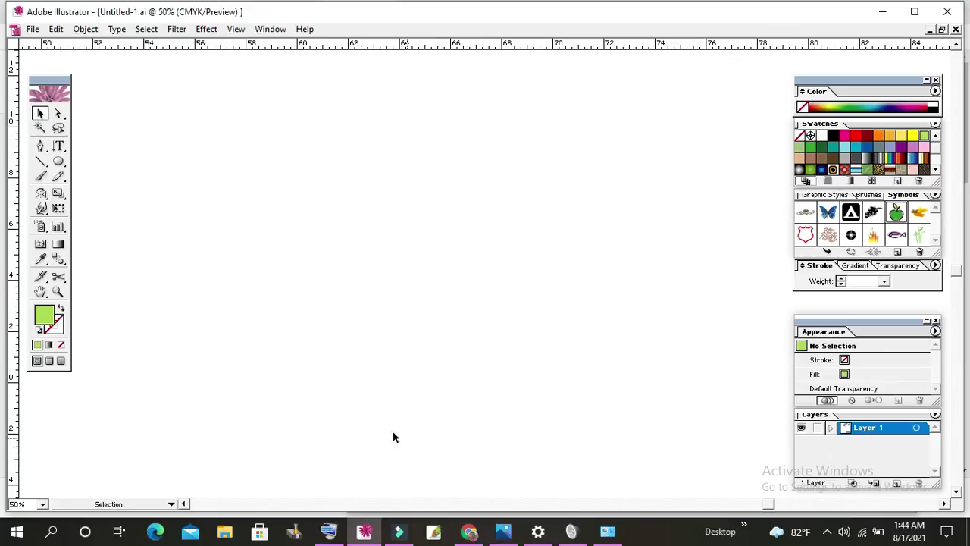
Draw a wide light-green ellipse on the empty canvas
{"action": "left_click", "coordinate": [59, 162]}
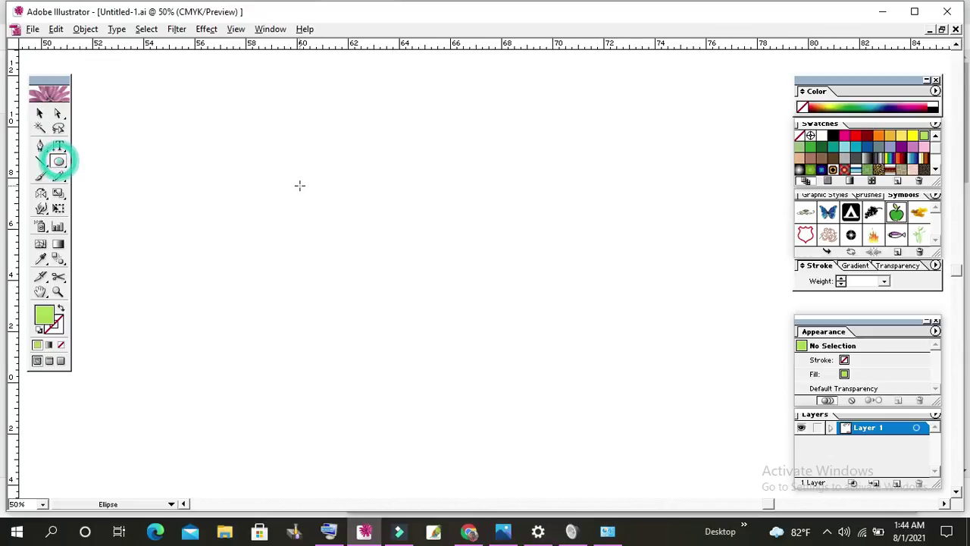
{"action": "left_click_drag", "start_coordinate": [298, 182], "coordinate": [504, 288]}
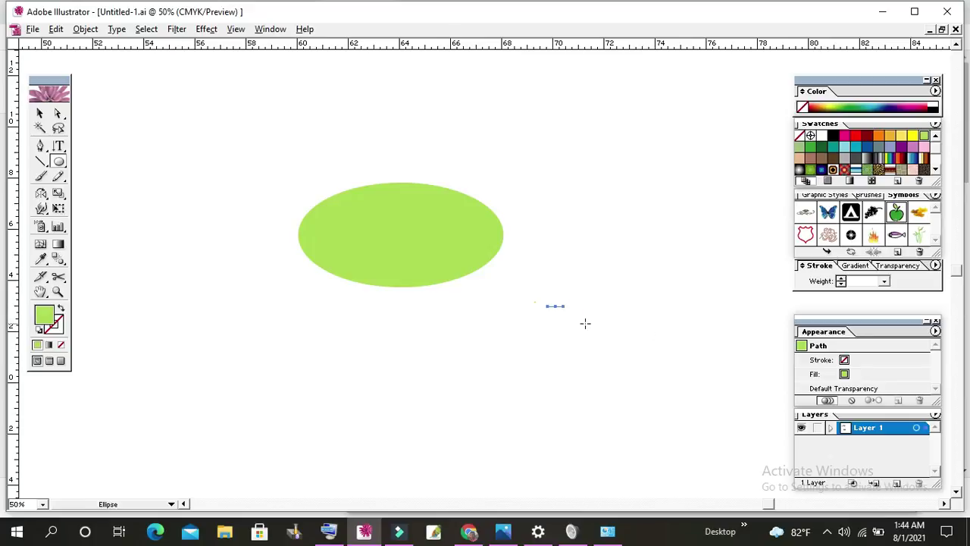
{"action": "left_click", "coordinate": [525, 320], "text": "ctrl"}
Make the ellipse a vertical area type container holding 'jd jd jdjd jdjd jd jdjdd'
{"action": "left_click", "coordinate": [382, 236], "text": "ctrl"}
{"action": "left_click", "coordinate": [40, 113]}
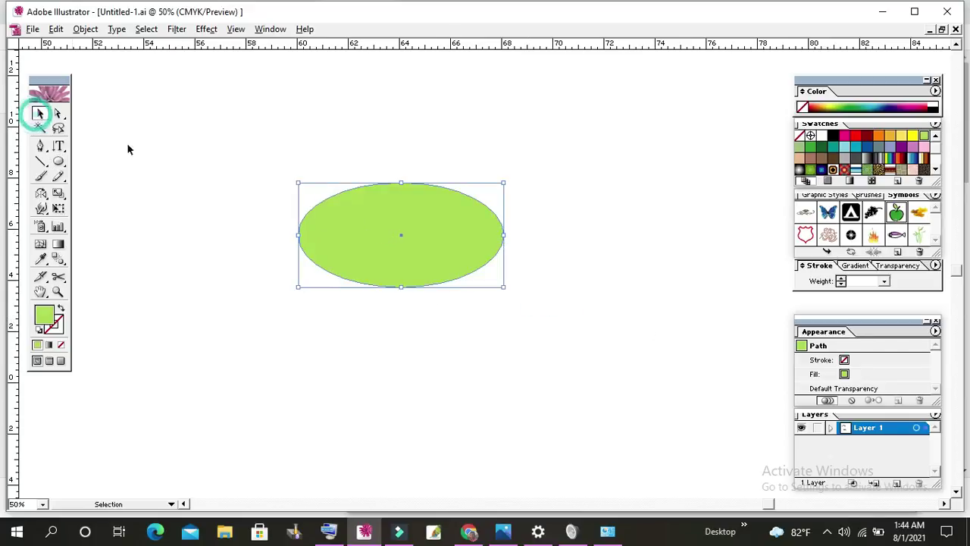
{"action": "left_click_drag", "start_coordinate": [58, 146], "coordinate": [146, 153]}
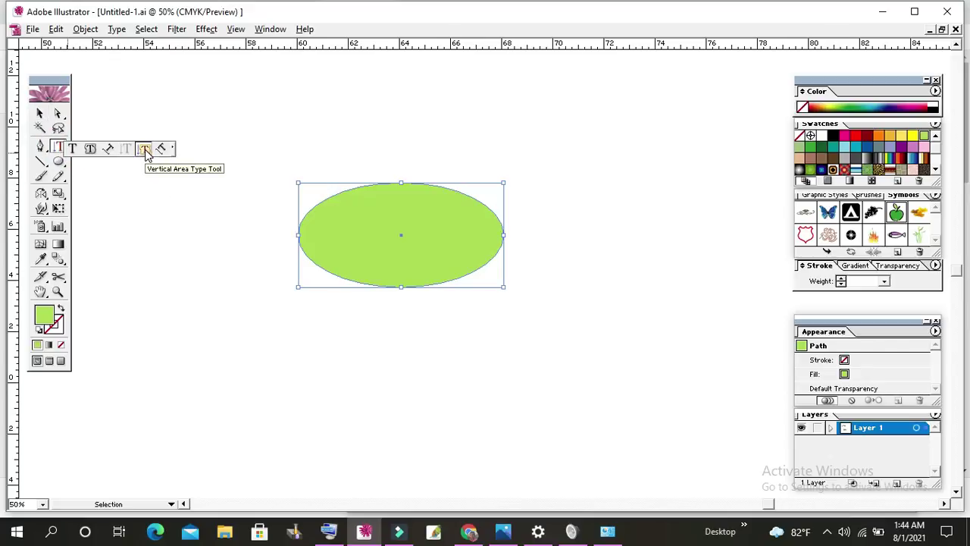
{"action": "left_click_drag", "start_coordinate": [146, 153], "coordinate": [146, 153]}
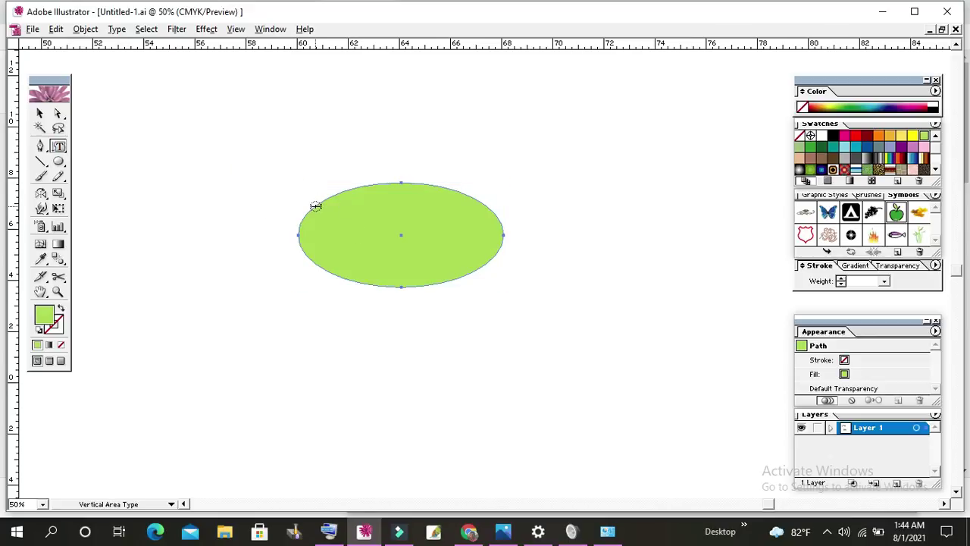
{"action": "left_click", "coordinate": [315, 205]}
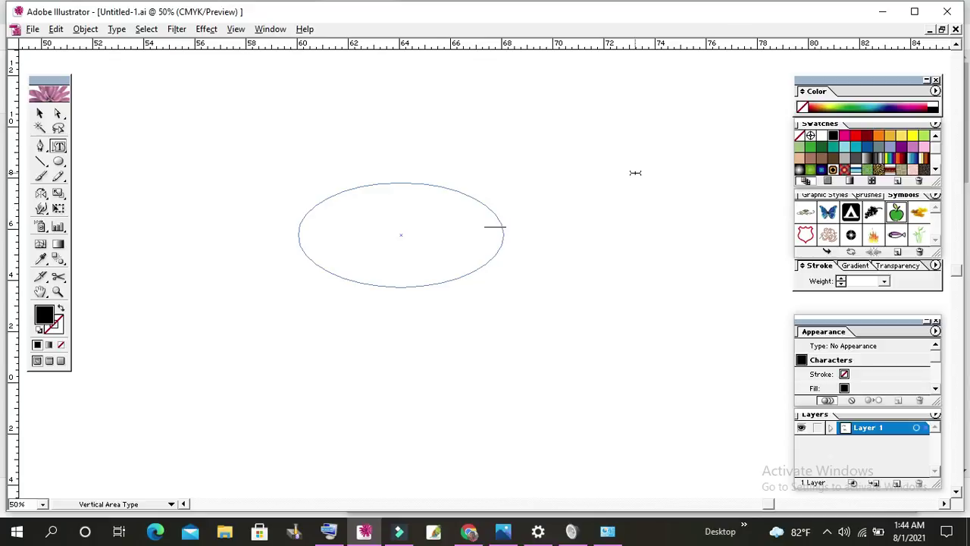
{"action": "type", "text": "jd jd "}
{"action": "type", "text": "jdjd jdjd jd jdjdd"}
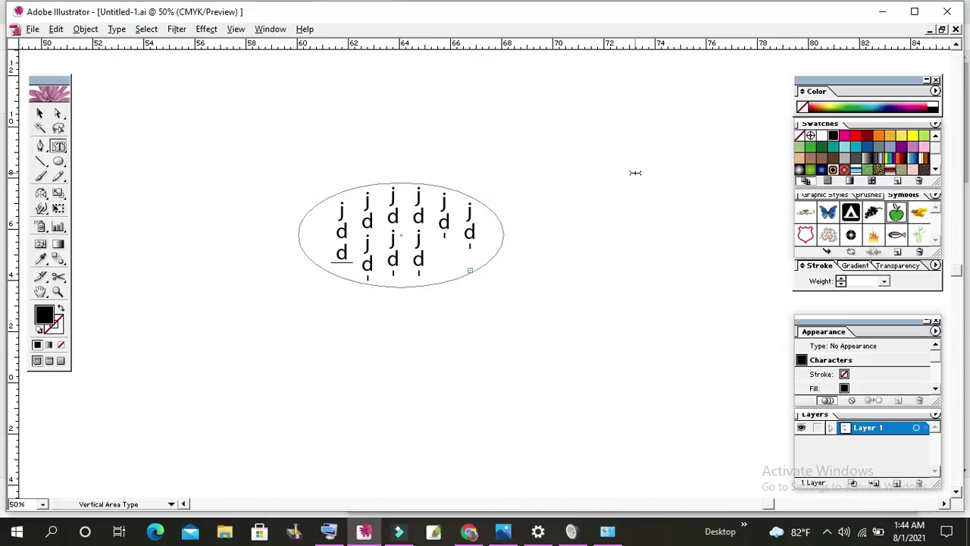
{"action": "left_click", "coordinate": [40, 113]}
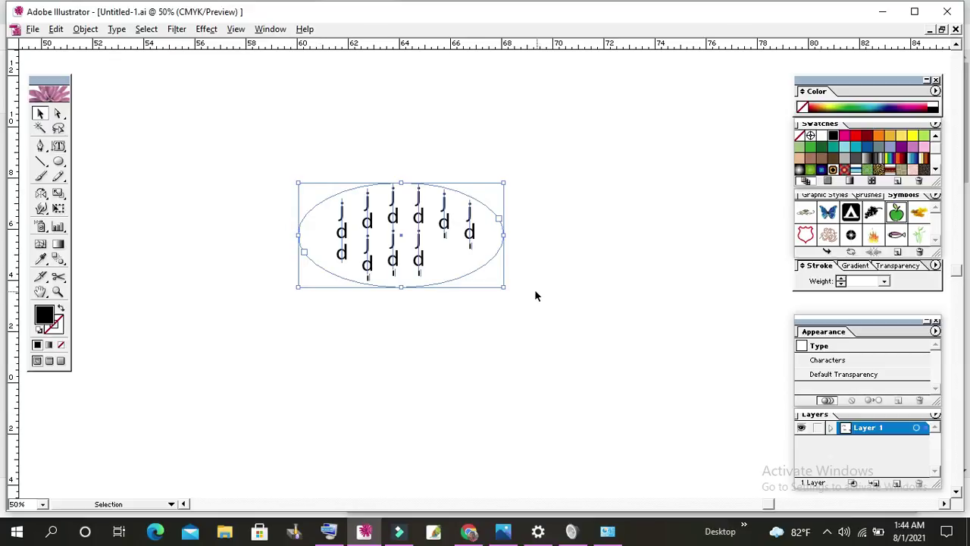
Draw a large black circle right of the text and move it down-right
{"action": "left_click_drag", "start_coordinate": [529, 289], "coordinate": [455, 276]}
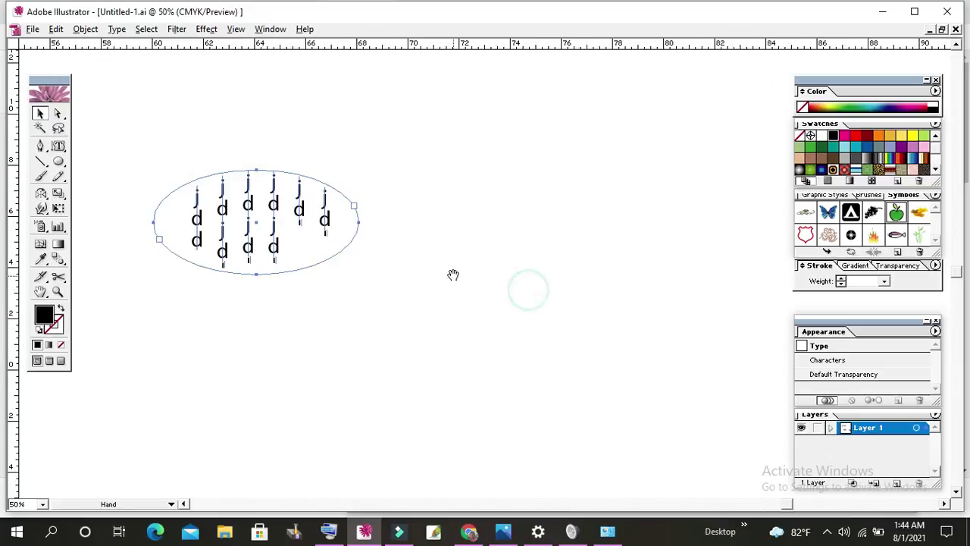
{"action": "left_click", "coordinate": [804, 234]}
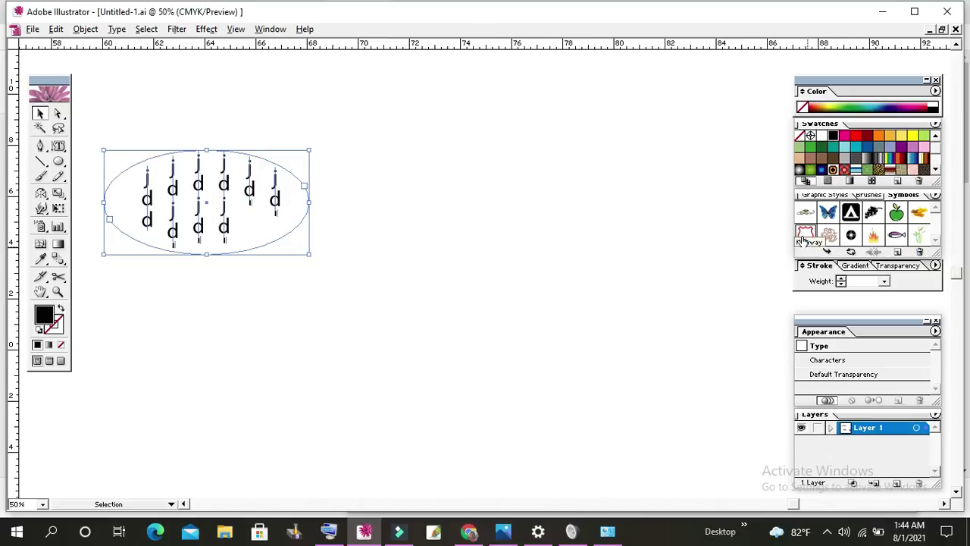
{"action": "left_click", "coordinate": [58, 161]}
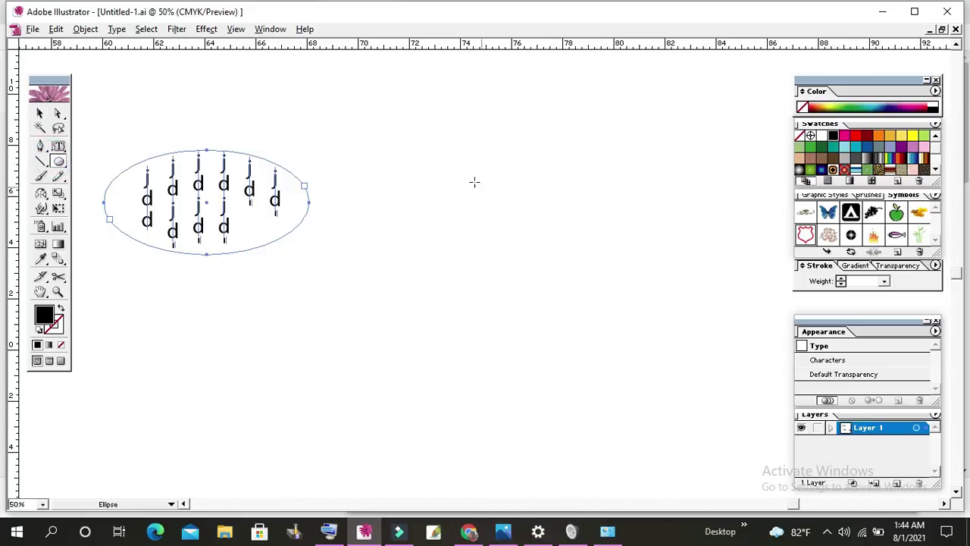
{"action": "left_click_drag", "start_coordinate": [441, 166], "coordinate": [530, 270]}
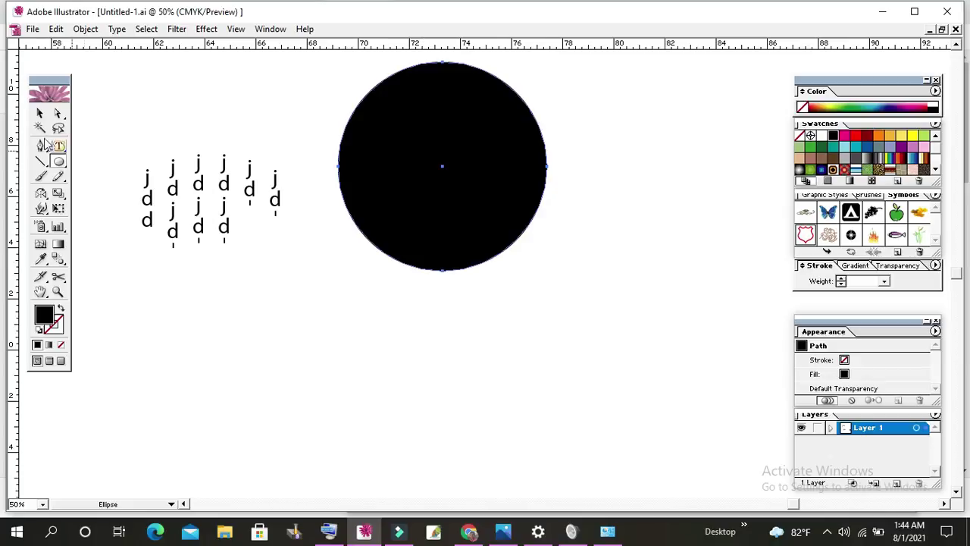
{"action": "left_click", "coordinate": [39, 112]}
{"action": "left_click_drag", "start_coordinate": [458, 199], "coordinate": [555, 265]}
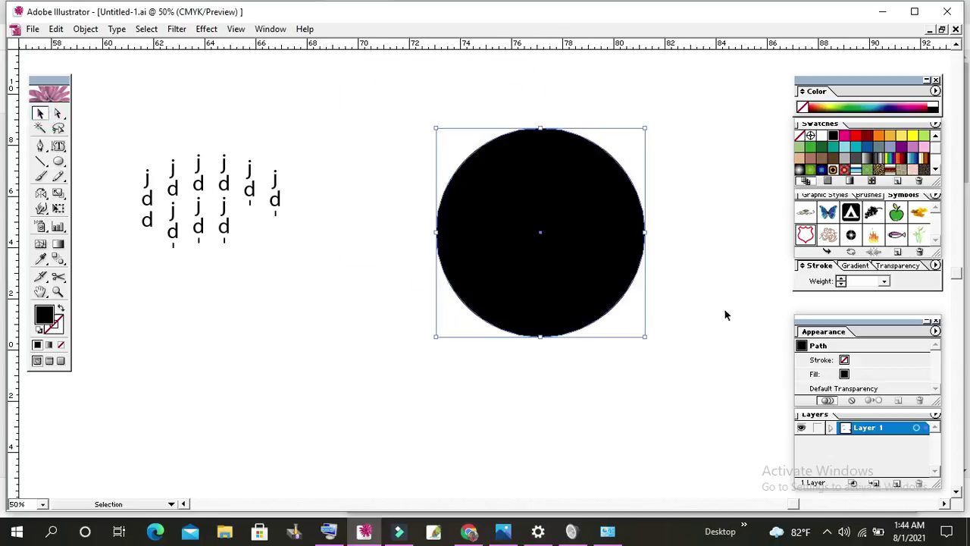
Give the circle a white fill and 1 pt black stroke, then deselect it
{"action": "left_click", "coordinate": [680, 311]}
{"action": "left_click", "coordinate": [494, 285]}
{"action": "left_click", "coordinate": [60, 344]}
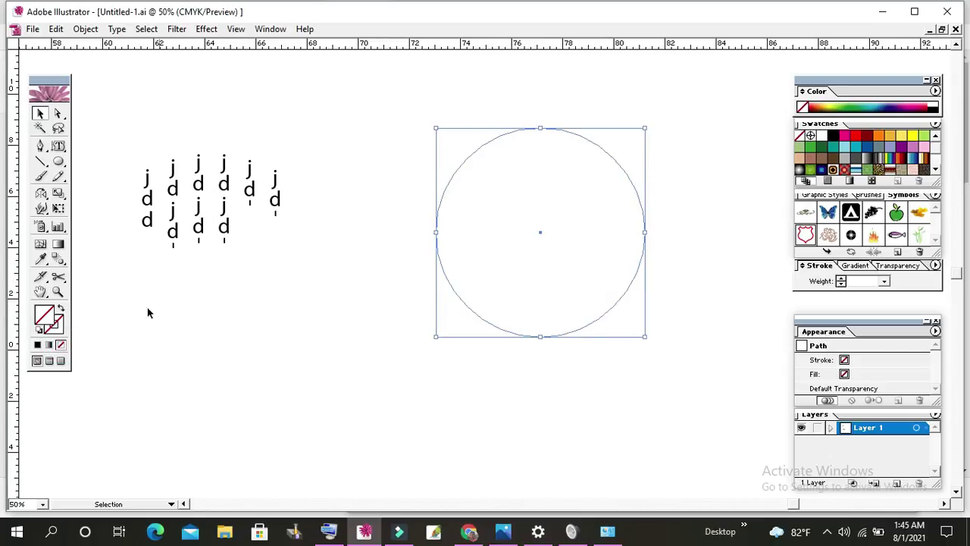
{"action": "left_click", "coordinate": [39, 331]}
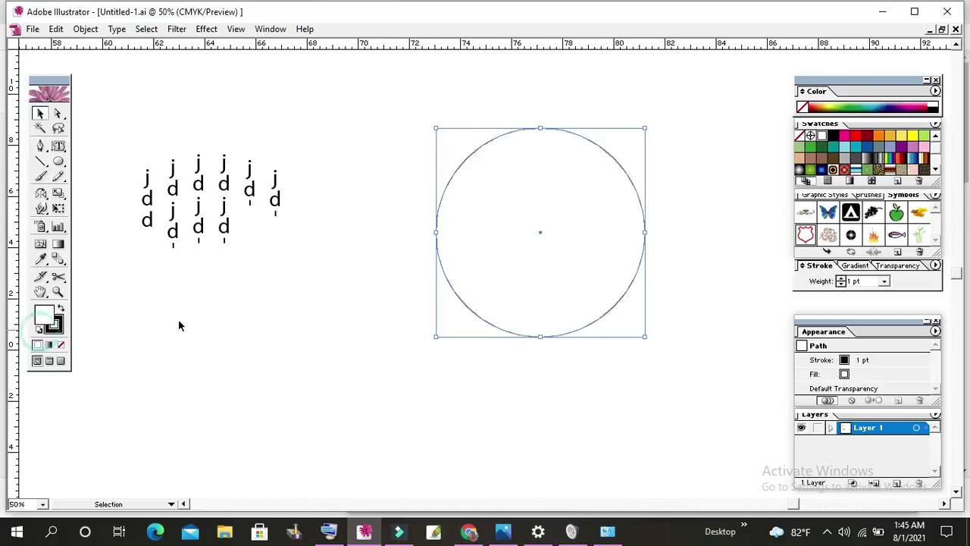
{"action": "left_click", "coordinate": [568, 274]}
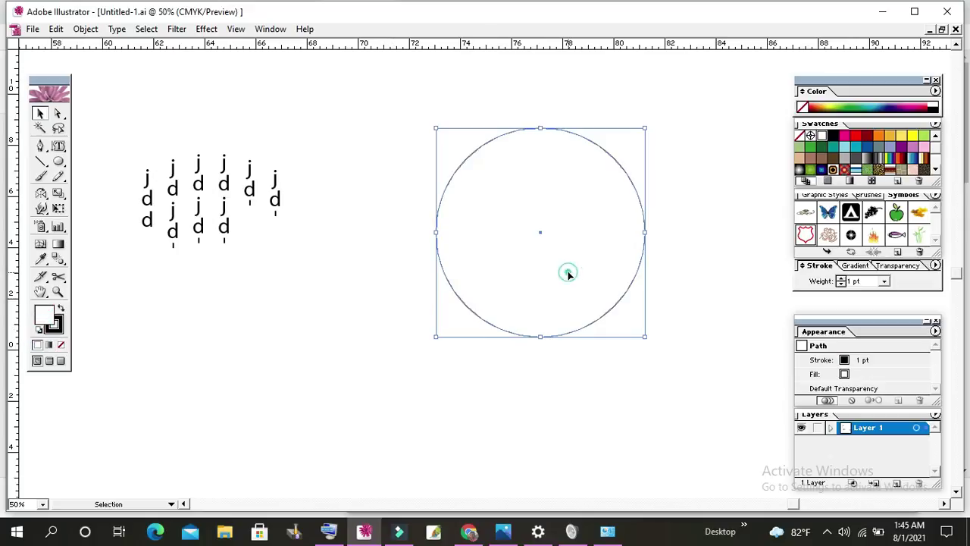
{"action": "left_click", "coordinate": [361, 241]}
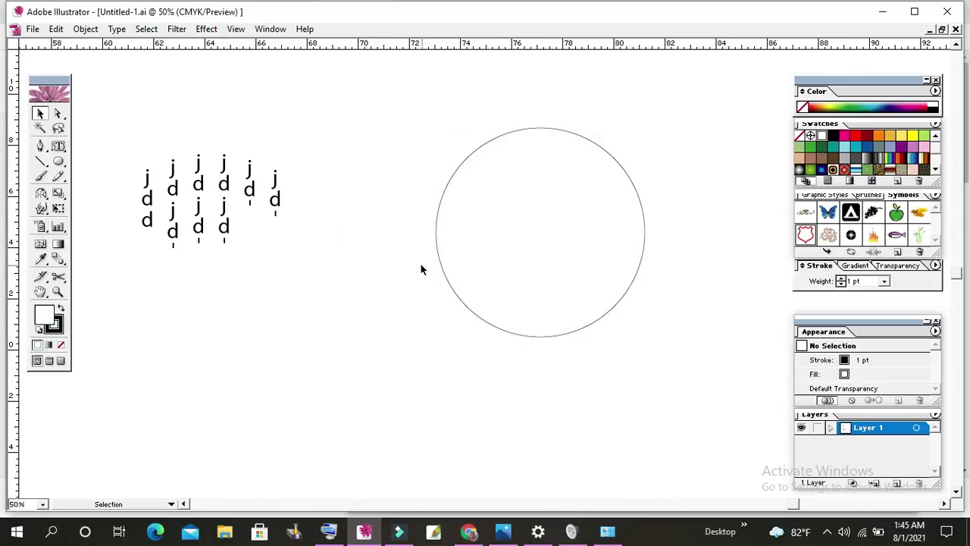
Turn the circle into a vertical area type container filled with a repeating j, d, k letter string
{"action": "left_click", "coordinate": [439, 216]}
{"action": "left_click", "coordinate": [59, 146]}
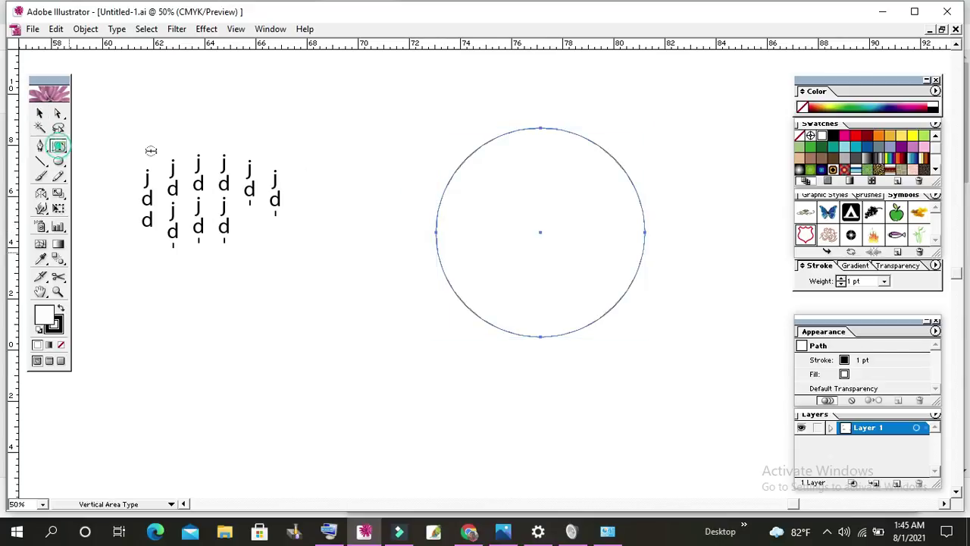
{"action": "left_click", "coordinate": [467, 163]}
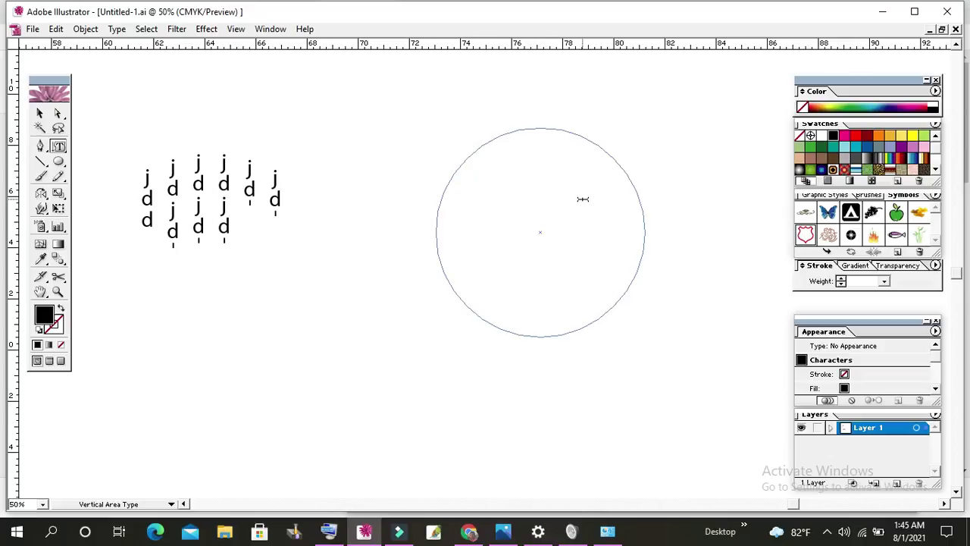
{"action": "type", "text": "jdjdjdjdjdkdkjdjdjdkjdkdjdkjddkjdk"}
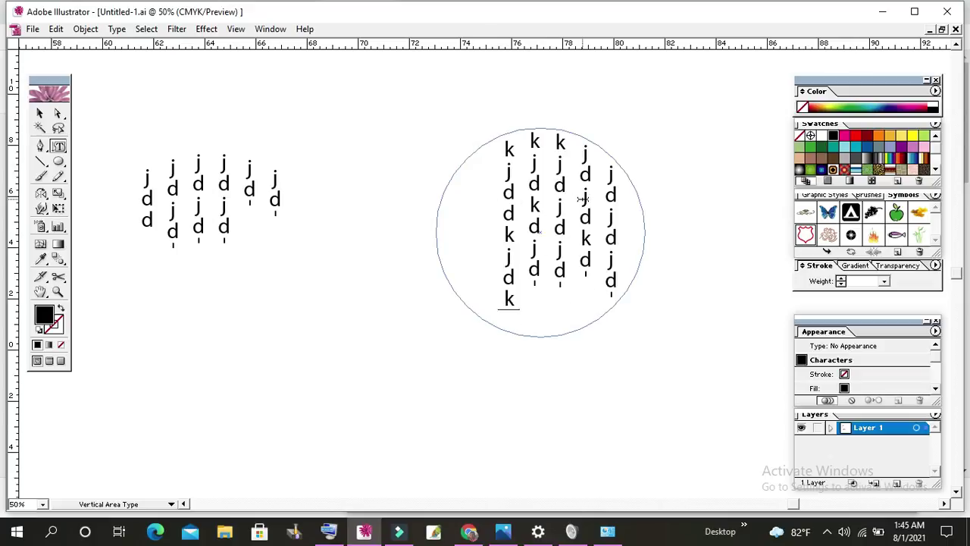
{"action": "type", "text": "jdkjdjd"}
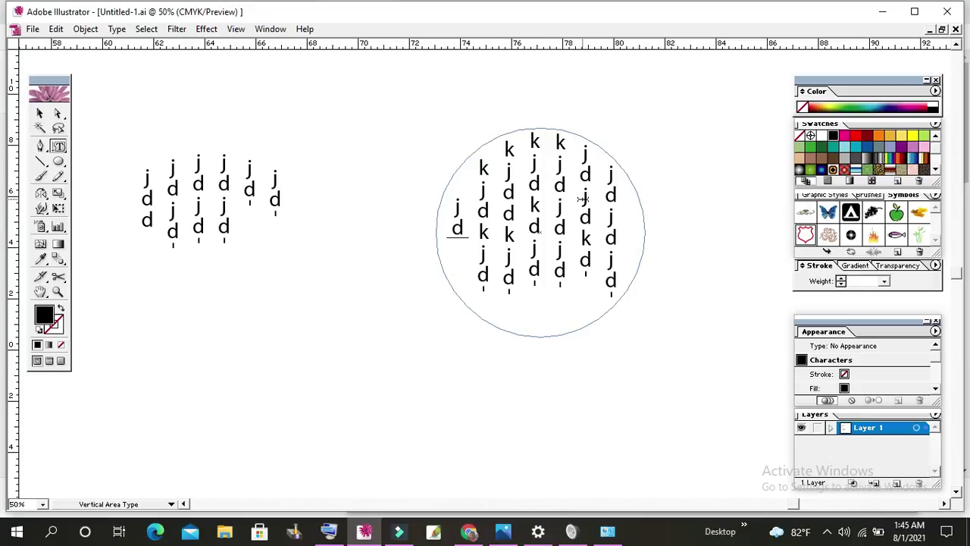
{"action": "left_click", "coordinate": [38, 112]}
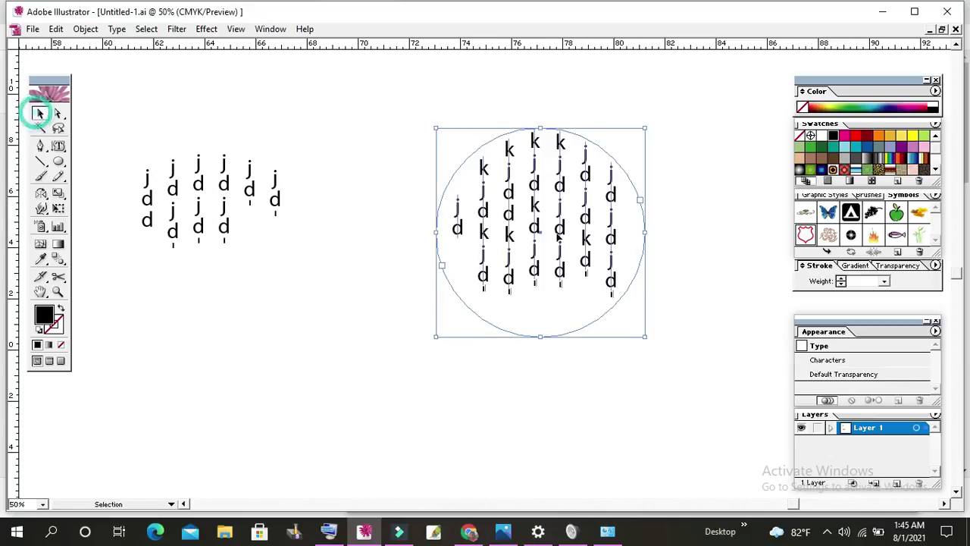
{"action": "left_click", "coordinate": [856, 136]}
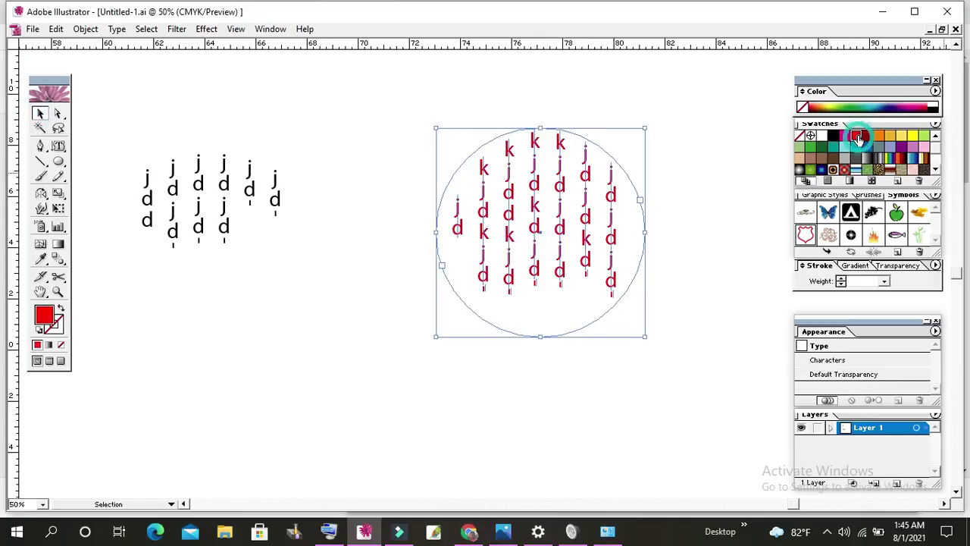
{"action": "left_click", "coordinate": [750, 240]}
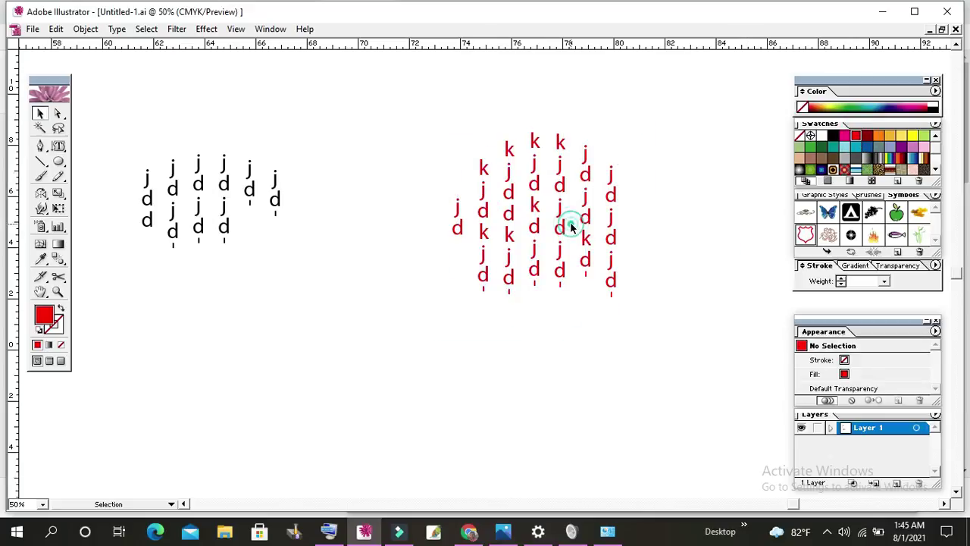
{"action": "left_click", "coordinate": [584, 281]}
{"action": "left_click_drag", "start_coordinate": [456, 156], "coordinate": [608, 296]}
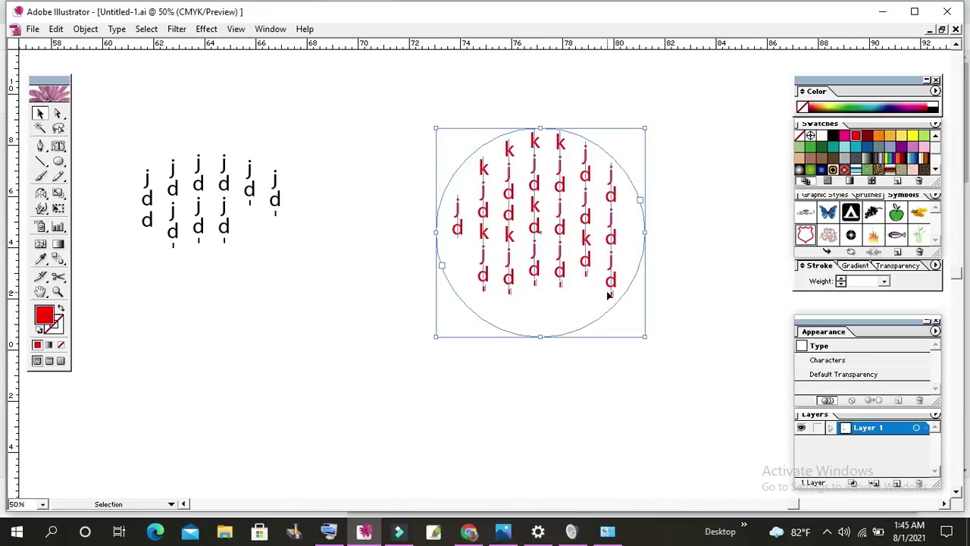
{"action": "left_click", "coordinate": [41, 330]}
{"action": "left_click", "coordinate": [163, 335]}
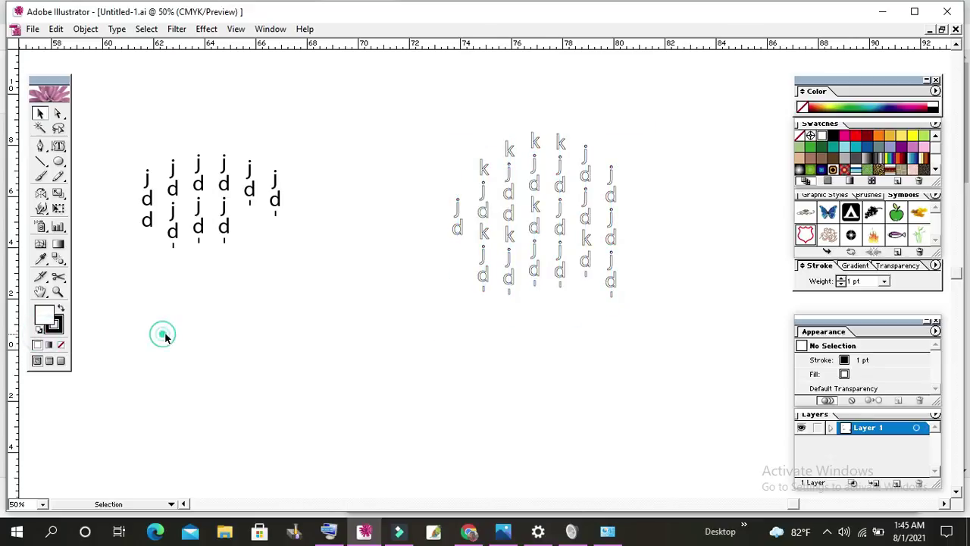
{"action": "left_click", "coordinate": [502, 226]}
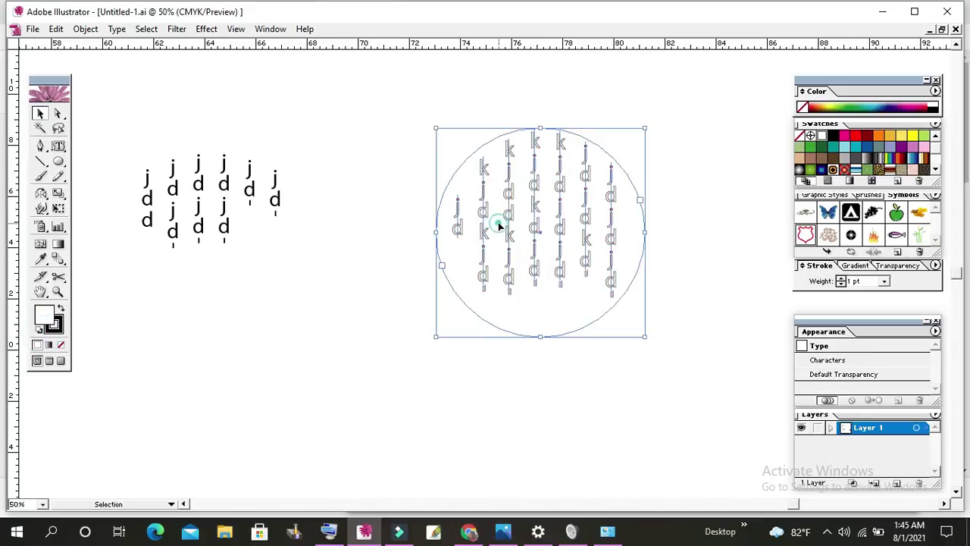
{"action": "left_click", "coordinate": [891, 145]}
{"action": "left_click", "coordinate": [844, 138]}
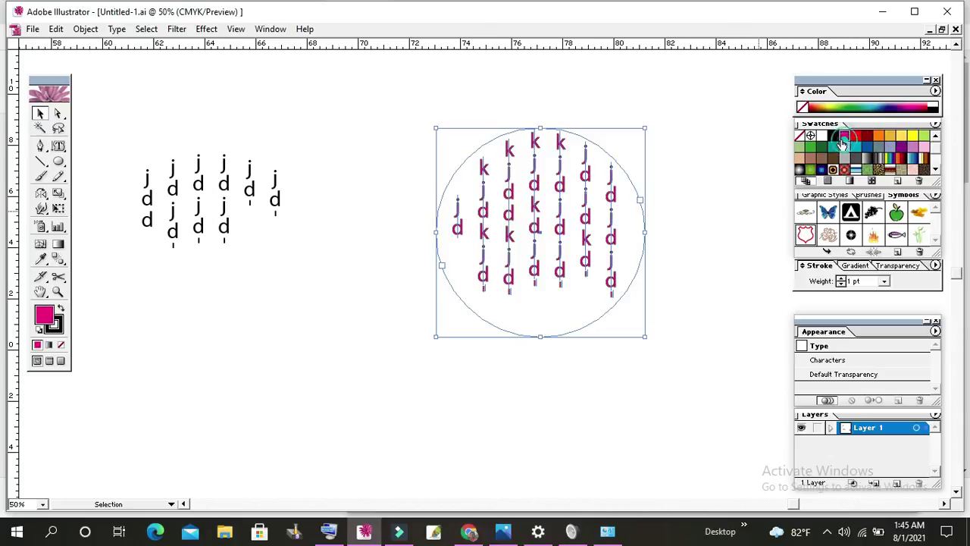
{"action": "left_click", "coordinate": [62, 345]}
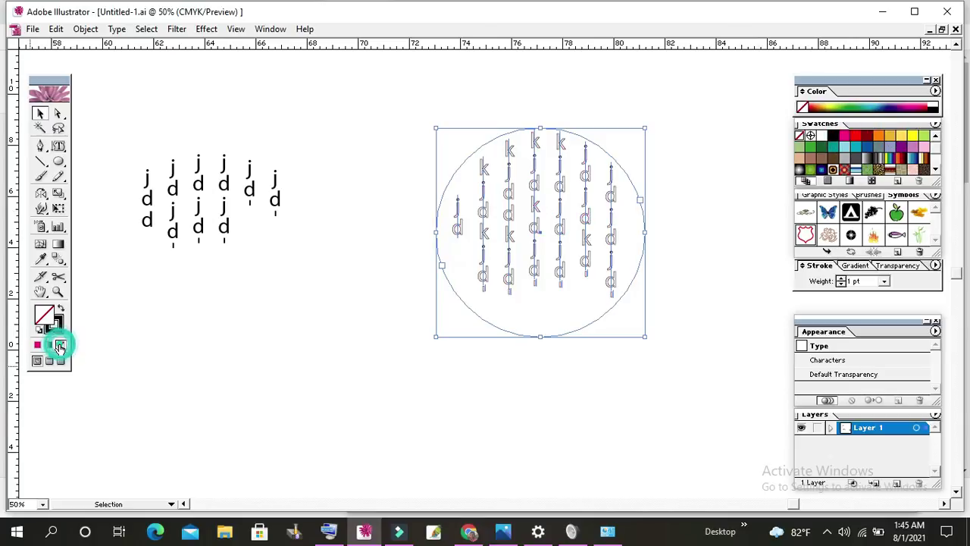
{"action": "left_click", "coordinate": [507, 327]}
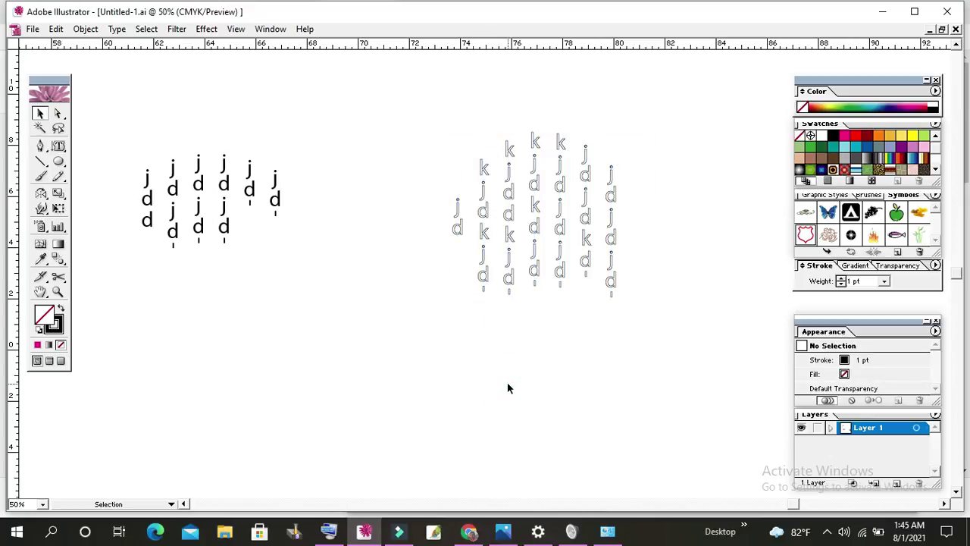
{"action": "left_click_drag", "start_coordinate": [424, 119], "coordinate": [680, 322]}
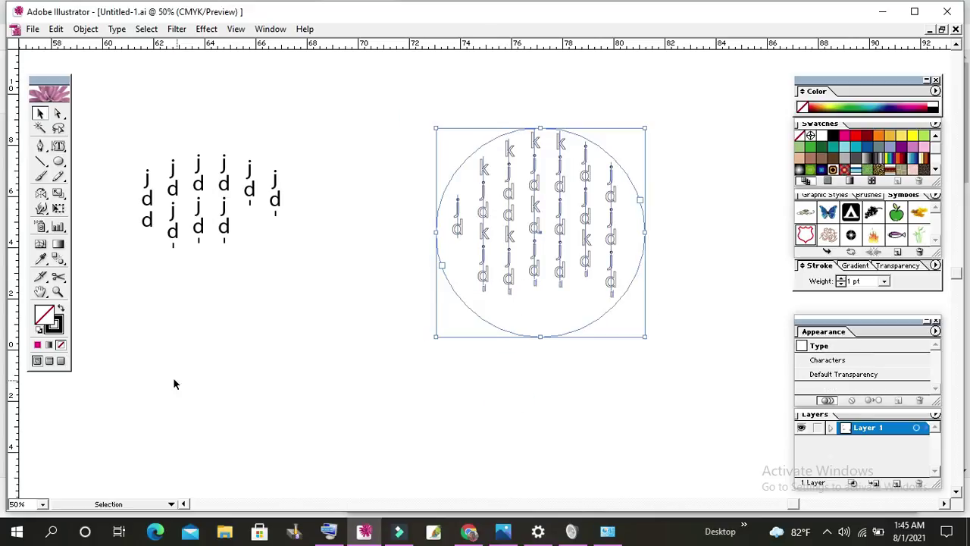
{"action": "left_click", "coordinate": [59, 309]}
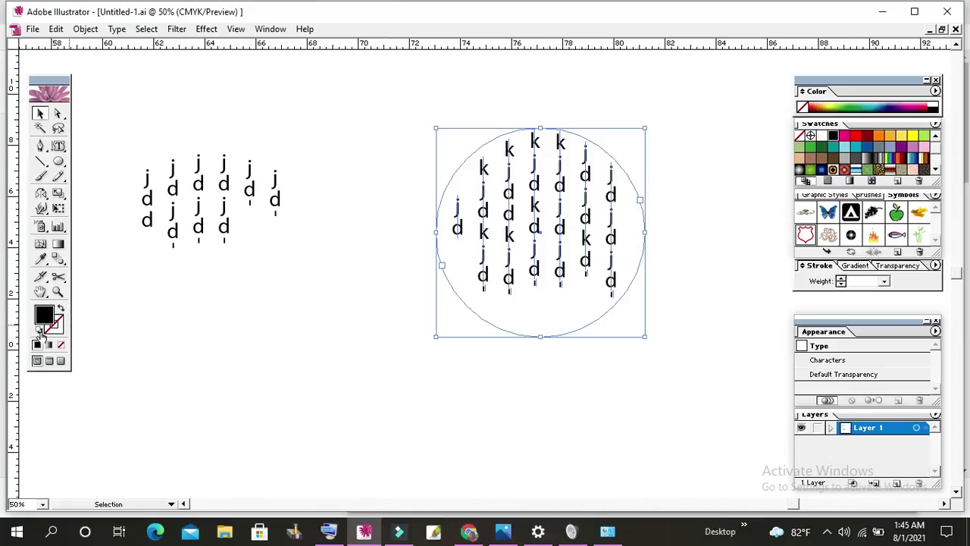
Apply Default Fill and Stroke to the circle's vertical text
{"action": "left_click", "coordinate": [39, 329]}
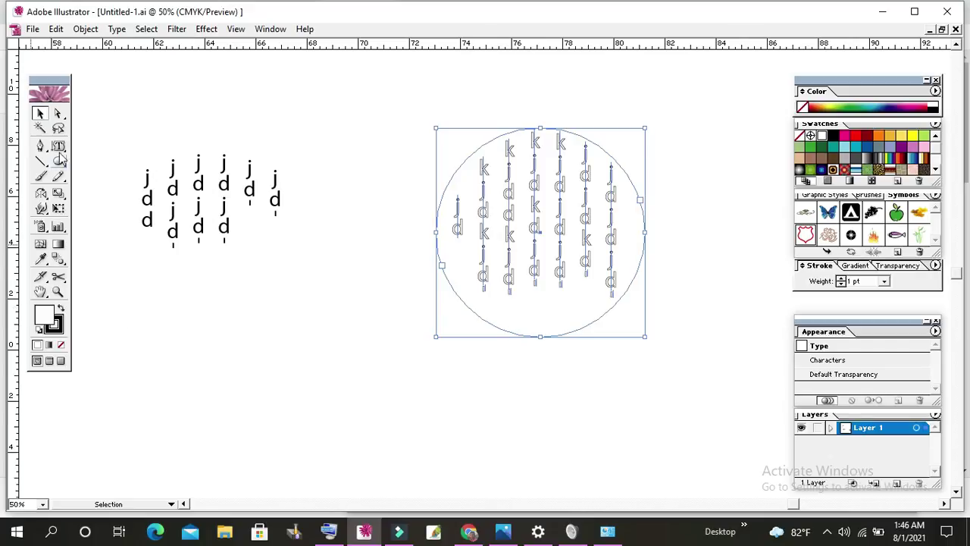
Choose Vertical Type on a Path and zoom in on the tool annotations
{"action": "mouse_move", "coordinate": [60, 146]}
{"action": "left_mouse_down"}
{"action": "mouse_move", "coordinate": [174, 158]}
{"action": "mouse_move", "coordinate": [160, 149]}
{"action": "left_mouse_up"}
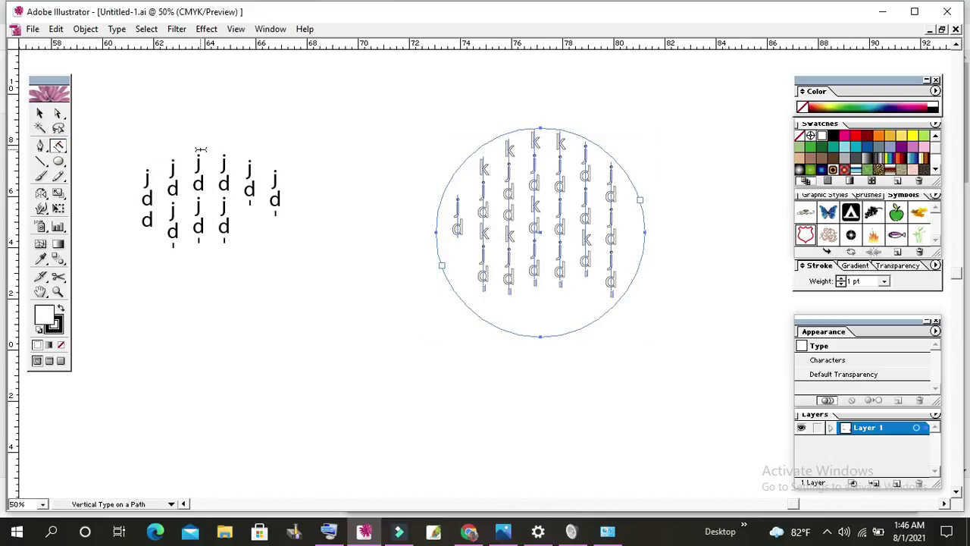
{"action": "key", "text": "space"}
{"action": "mouse_move", "coordinate": [244, 294]}
{"action": "left_mouse_down"}
{"action": "mouse_move", "coordinate": [410, 298]}
{"action": "mouse_move", "coordinate": [444, 286]}
{"action": "left_mouse_up"}
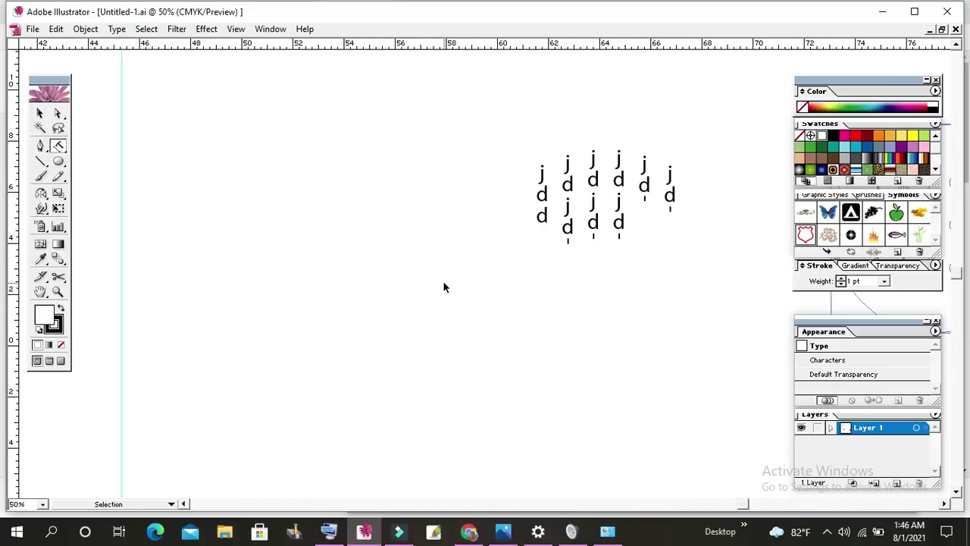
{"action": "key", "text": "ctrl+minus"}
{"action": "key", "text": "ctrl+minus"}
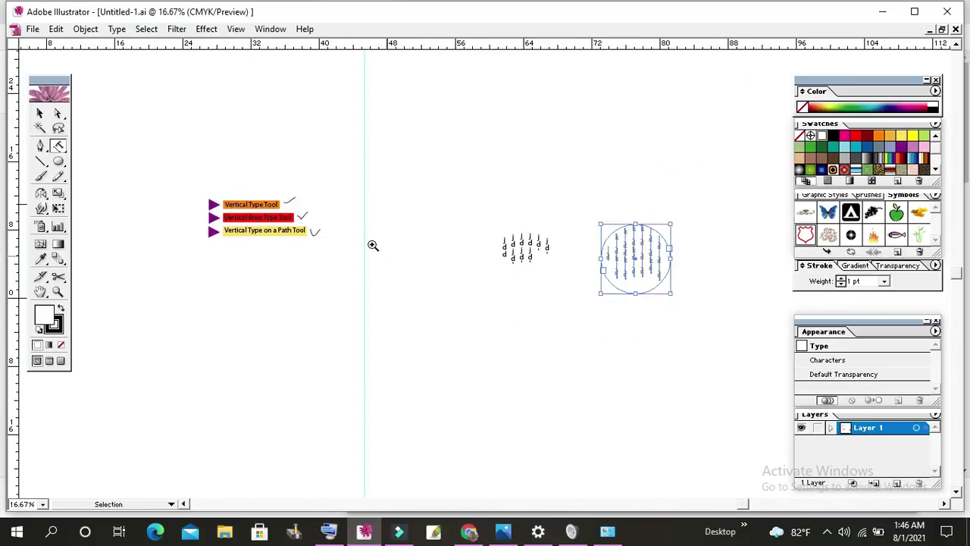
{"action": "left_click", "coordinate": [297, 217]}
{"action": "left_click_drag", "start_coordinate": [417, 318], "coordinate": [281, 216]}
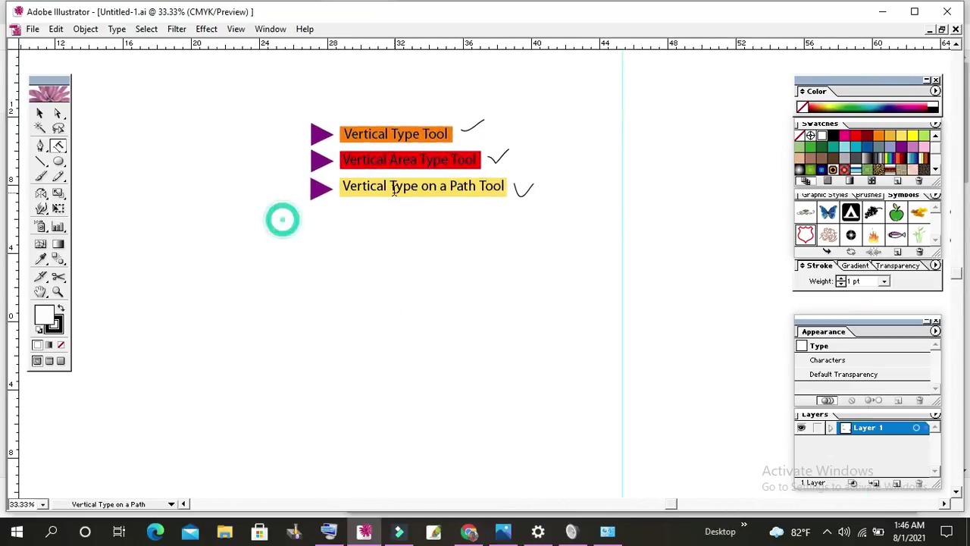
Pan the view to empty canvas beside the circle text
{"action": "left_click", "coordinate": [40, 113]}
{"action": "key", "text": "space"}
{"action": "mouse_move", "coordinate": [554, 268]}
{"action": "left_mouse_down"}
{"action": "mouse_move", "coordinate": [500, 280]}
{"action": "mouse_move", "coordinate": [266, 244]}
{"action": "left_mouse_up"}
{"action": "left_click_drag", "start_coordinate": [493, 244], "coordinate": [387, 268]}
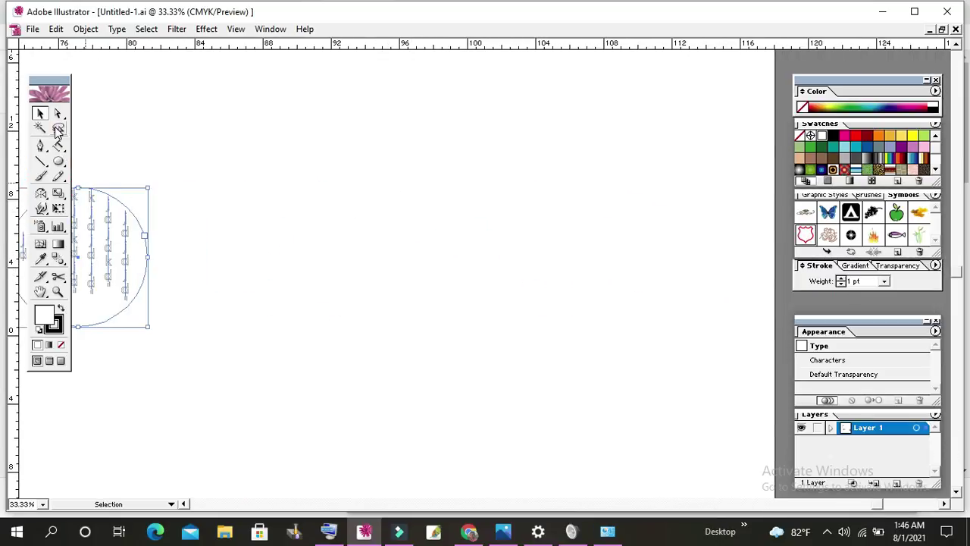
Draw a four-anchor wavy open curve across the canvas with the Pen tool, then deselect it
{"action": "left_click", "coordinate": [40, 146]}
{"action": "left_click", "coordinate": [269, 165]}
{"action": "left_click_drag", "start_coordinate": [381, 180], "coordinate": [437, 223]}
{"action": "left_click_drag", "start_coordinate": [550, 194], "coordinate": [584, 179]}
{"action": "left_click_drag", "start_coordinate": [689, 176], "coordinate": [727, 197]}
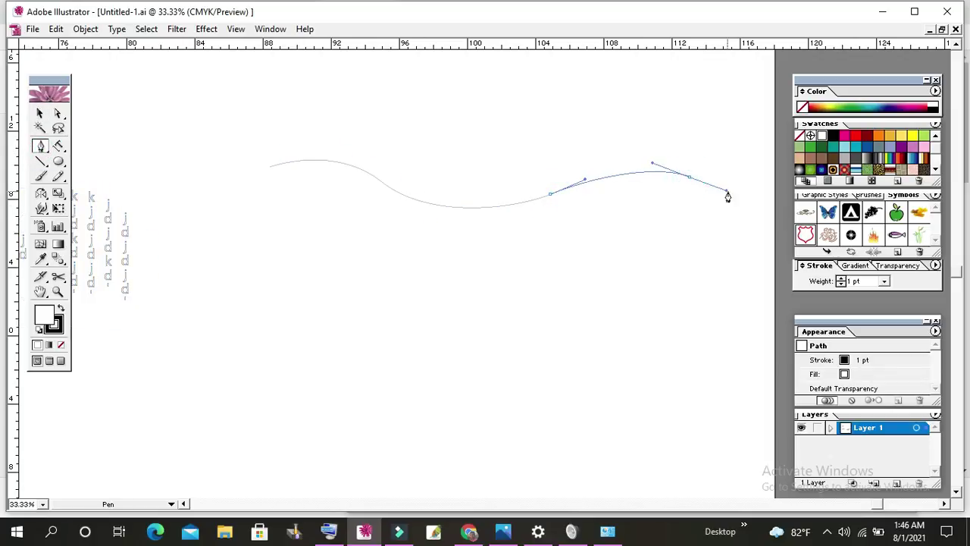
{"action": "key", "text": "ctrl"}
{"action": "left_click", "coordinate": [447, 263], "text": "ctrl"}
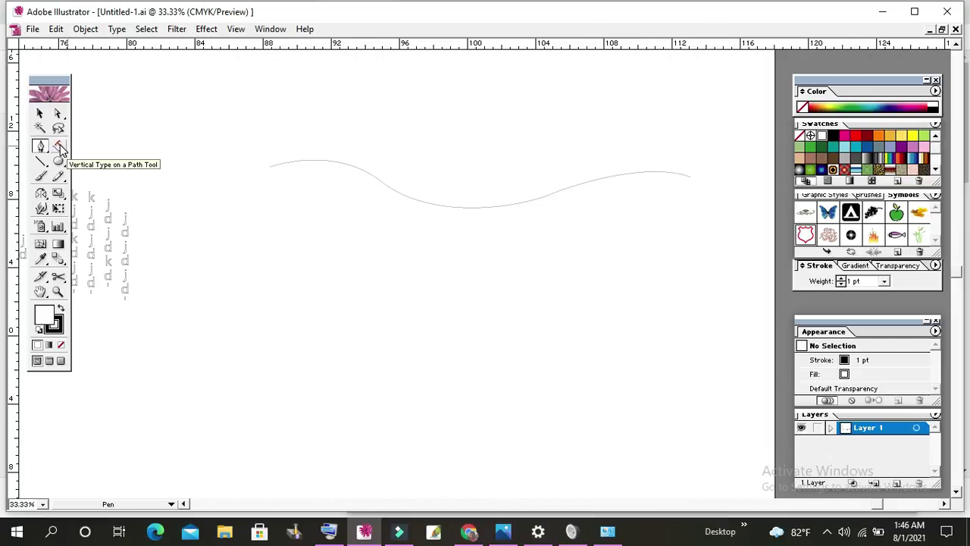
Draw a tall open S-curve down the page with the Pen tool
{"action": "left_click_drag", "start_coordinate": [394, 256], "coordinate": [399, 210]}
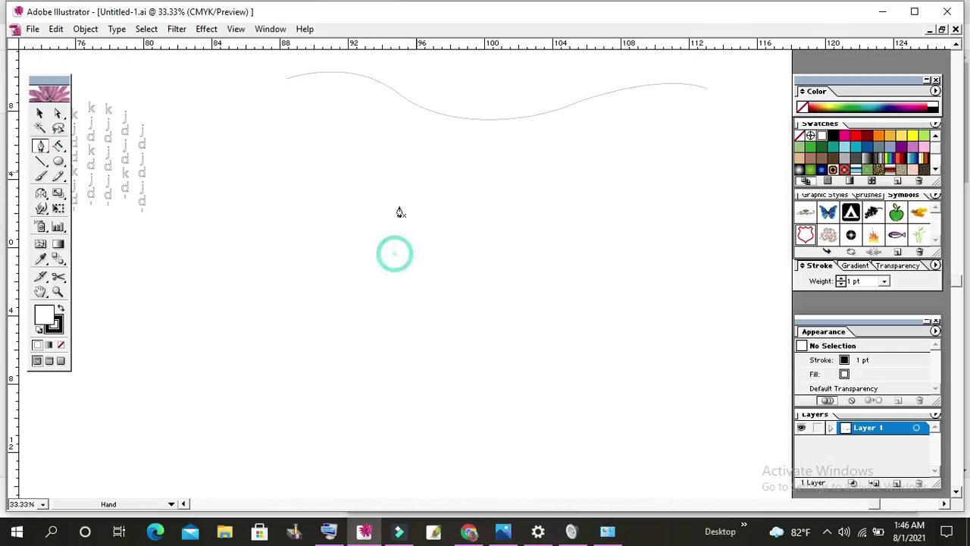
{"action": "left_click", "coordinate": [393, 185]}
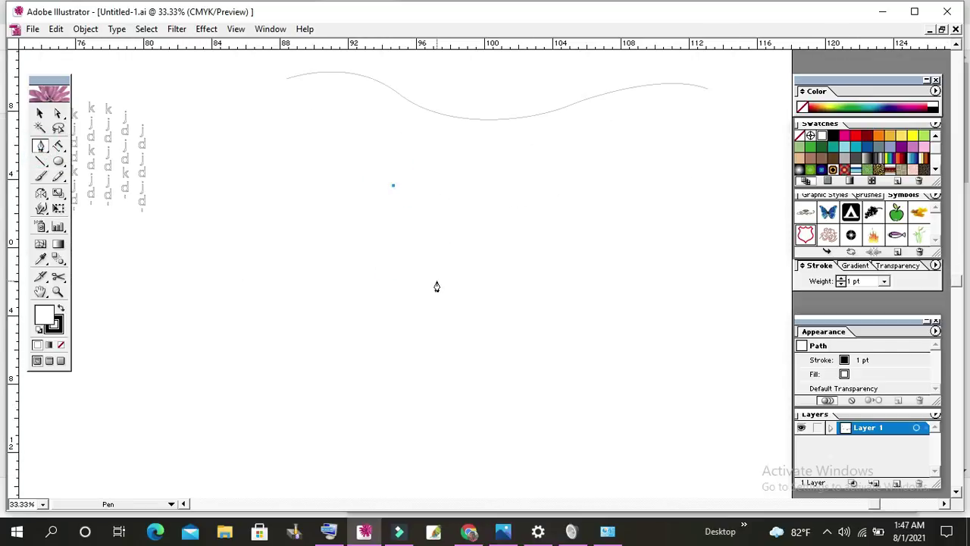
{"action": "mouse_move", "coordinate": [436, 280]}
{"action": "left_mouse_down"}
{"action": "mouse_move", "coordinate": [392, 349]}
{"action": "mouse_move", "coordinate": [425, 232]}
{"action": "left_mouse_up"}
{"action": "left_click_drag", "start_coordinate": [400, 298], "coordinate": [422, 319]}
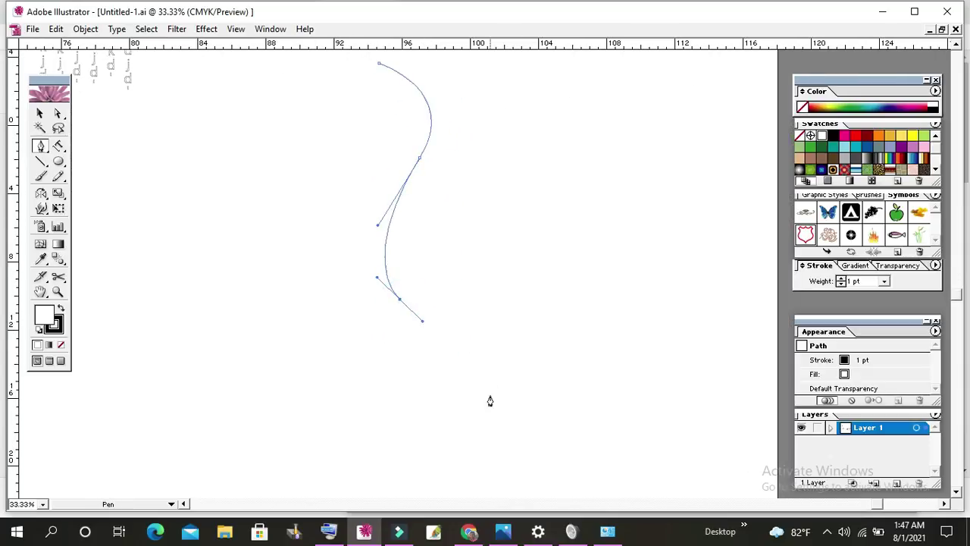
{"action": "left_click_drag", "start_coordinate": [415, 459], "coordinate": [399, 472]}
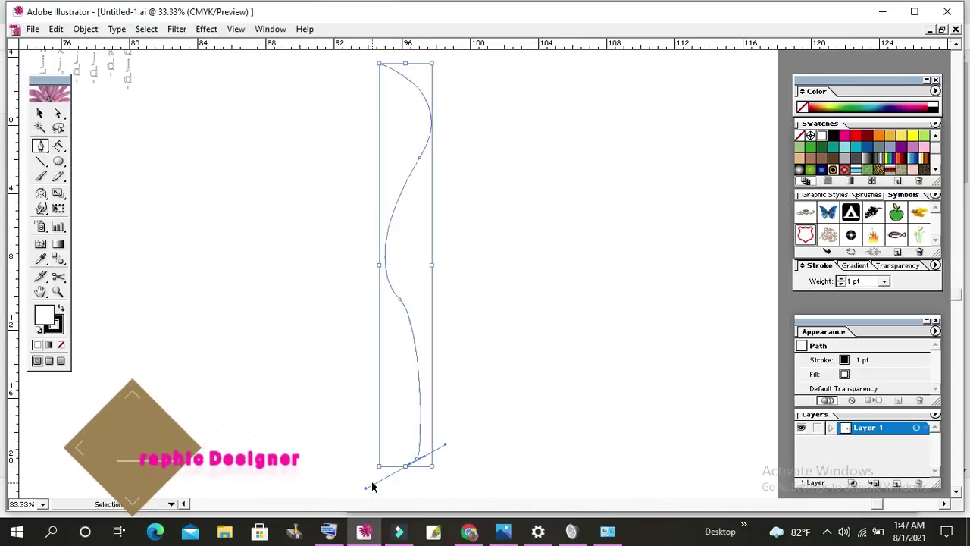
{"action": "left_click", "coordinate": [398, 464], "text": "ctrl"}
{"action": "mouse_move", "coordinate": [390, 467]}
{"action": "left_mouse_down"}
{"action": "mouse_move", "coordinate": [346, 493]}
{"action": "mouse_move", "coordinate": [369, 480]}
{"action": "left_mouse_up"}
{"action": "left_click", "coordinate": [377, 473], "text": "ctrl"}
Select the finished S-curve and choose the Vertical Type on a Path tool
{"action": "left_click", "coordinate": [388, 465], "text": "ctrl"}
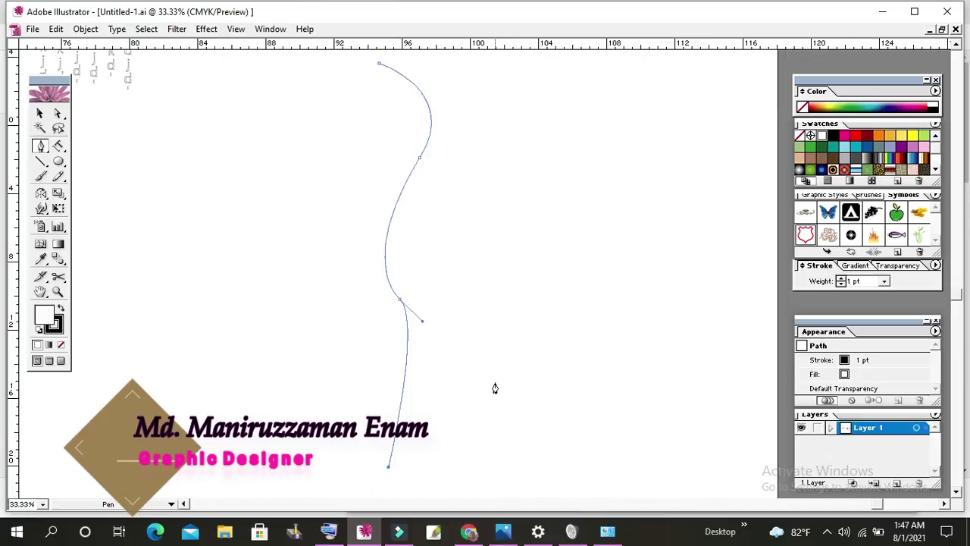
{"action": "left_click", "coordinate": [40, 113]}
{"action": "scroll", "coordinate": [331, 157], "scroll_direction": "up", "scroll_amount": 2}
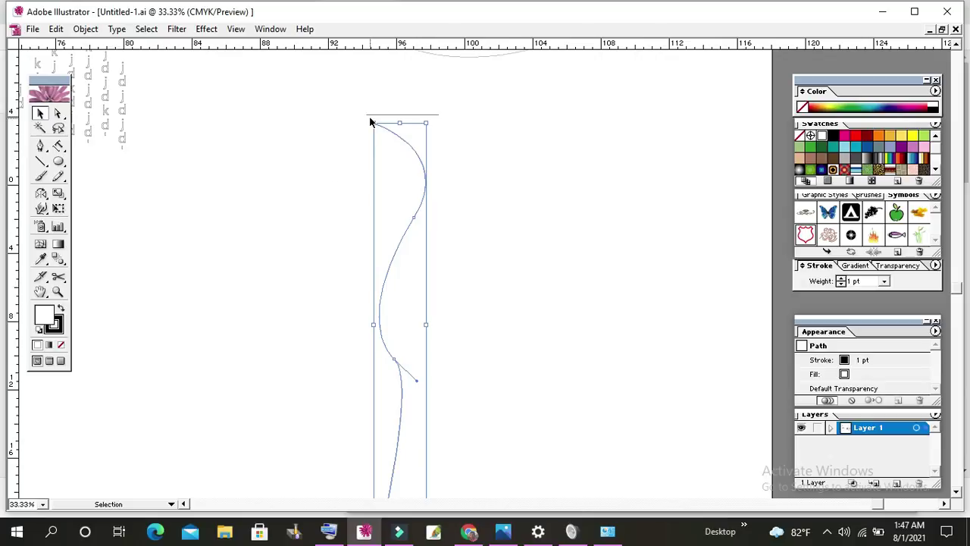
{"action": "left_click", "coordinate": [58, 146]}
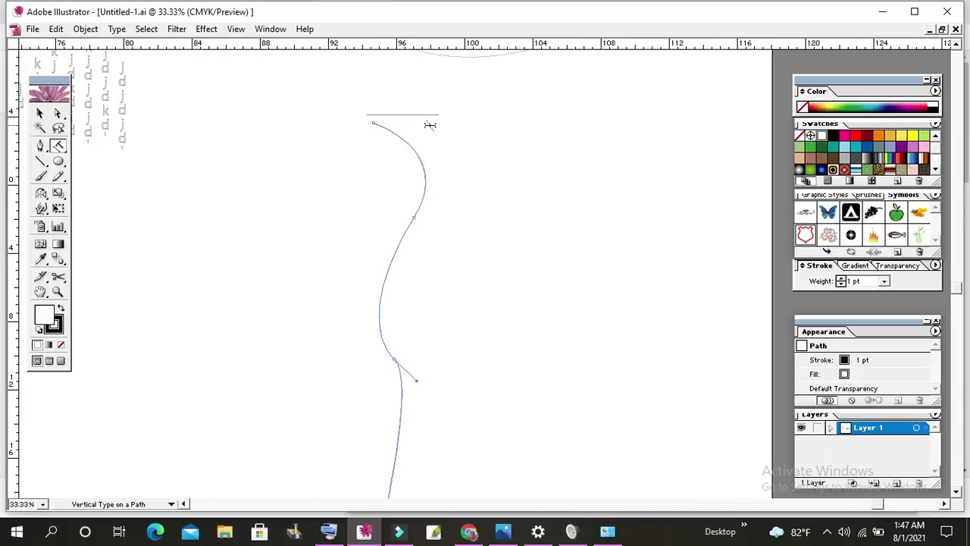
Type 'sjsjskjsjsjsjskjskjskjs' vertically along the S-curve, starting from its top
{"action": "left_click", "coordinate": [391, 127]}
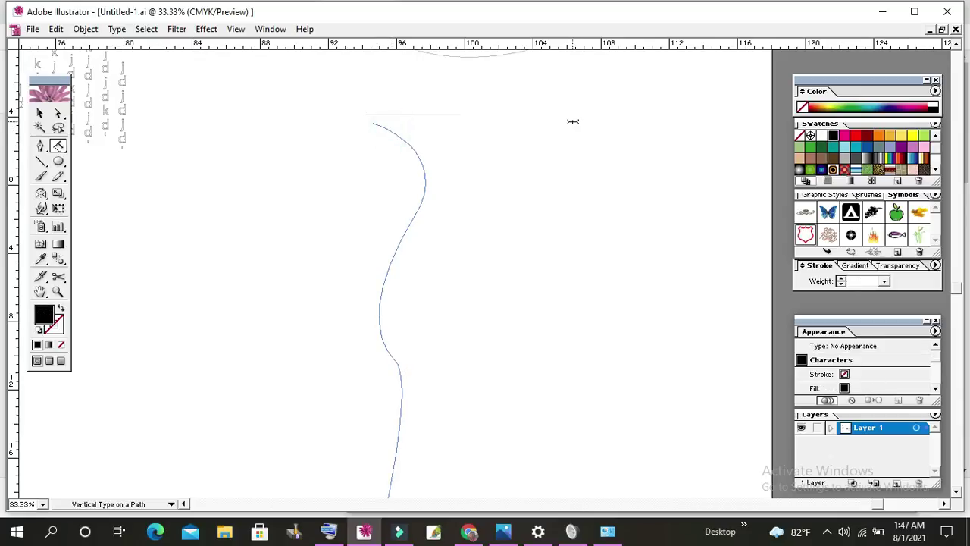
{"action": "type", "text": "sksjsjskjsjsjsjskjskjskjs"}
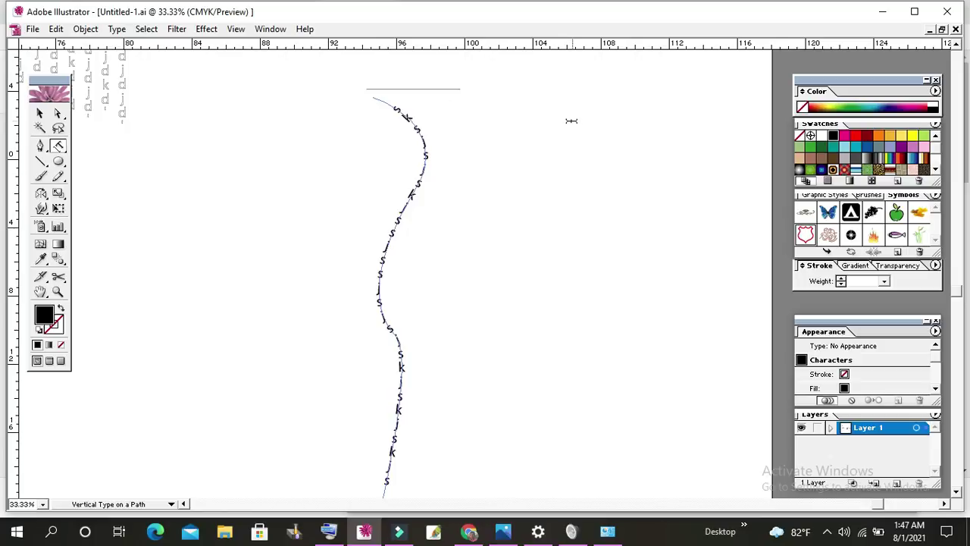
{"action": "left_click", "coordinate": [40, 113]}
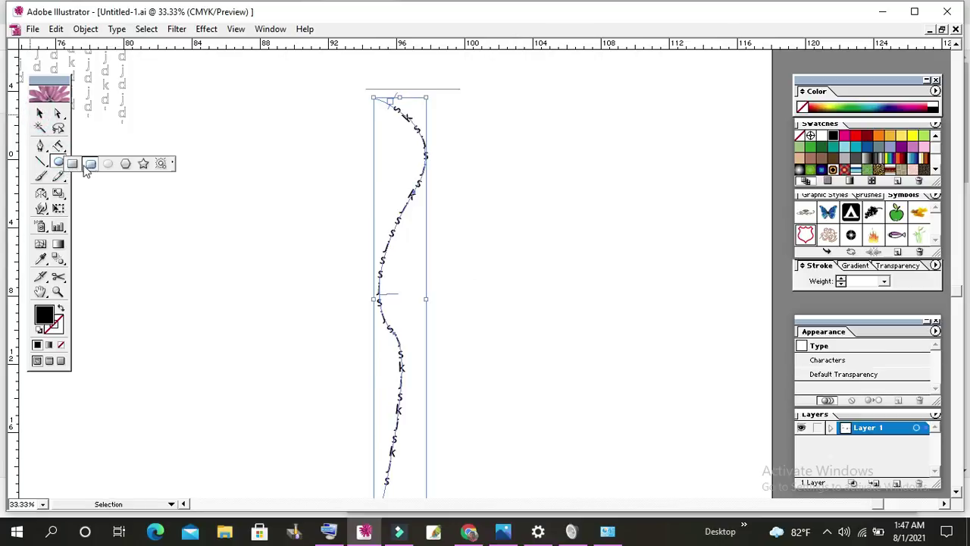
{"action": "left_click_drag", "start_coordinate": [60, 167], "coordinate": [71, 165]}
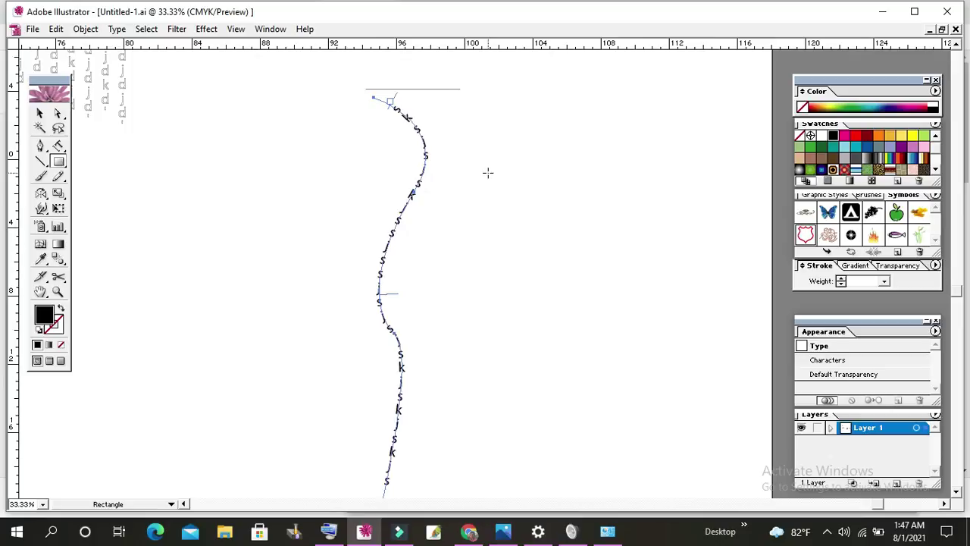
Delete the curved text and draw a rectangle with default white fill and black stroke
{"action": "key", "text": "Delete"}
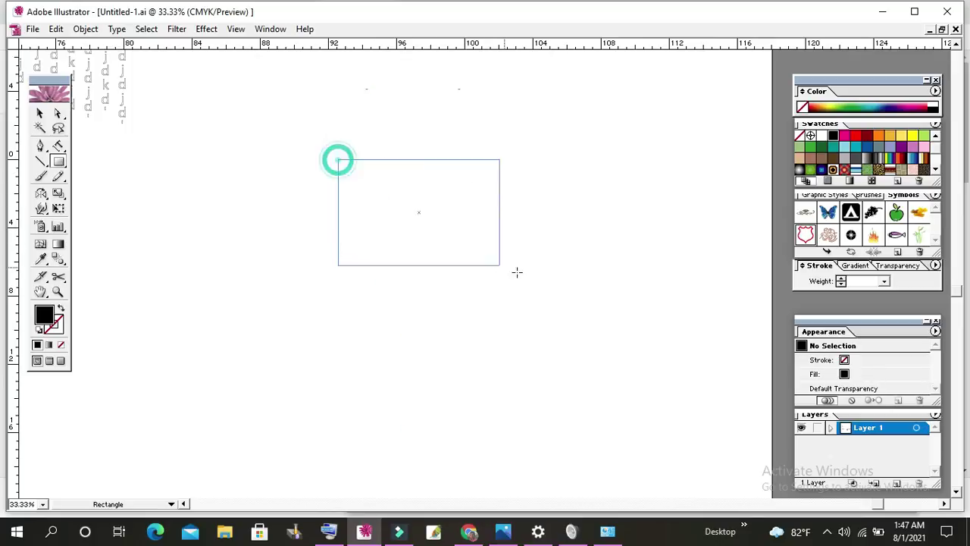
{"action": "left_click_drag", "start_coordinate": [337, 159], "coordinate": [582, 316]}
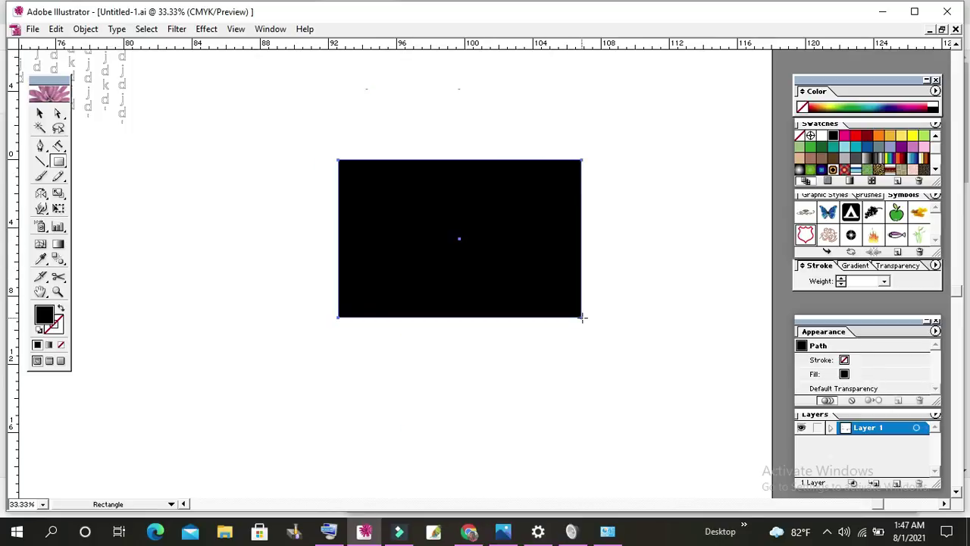
{"action": "left_click", "coordinate": [39, 329]}
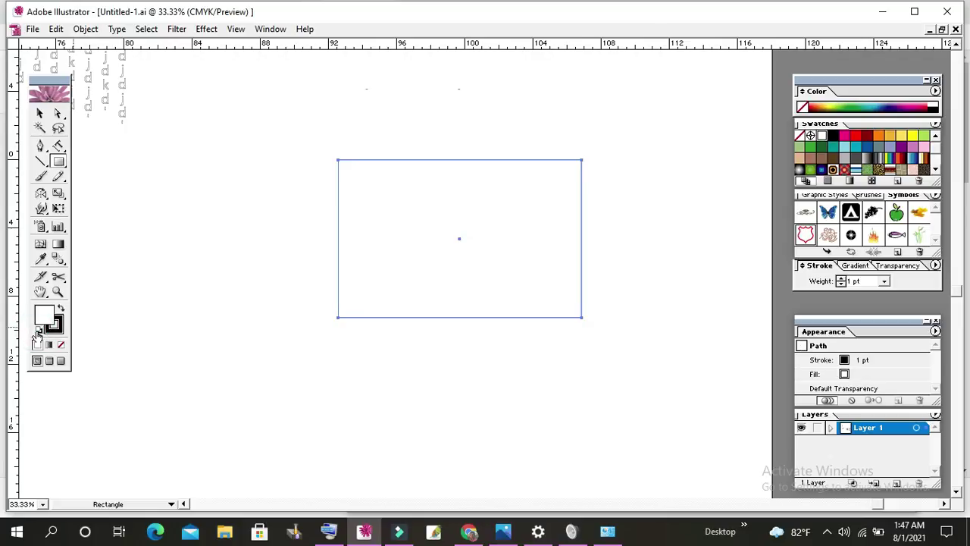
Run a repeating d, k, j vertical letter string around the rectangle's outline
{"action": "left_click_drag", "start_coordinate": [58, 145], "coordinate": [140, 148]}
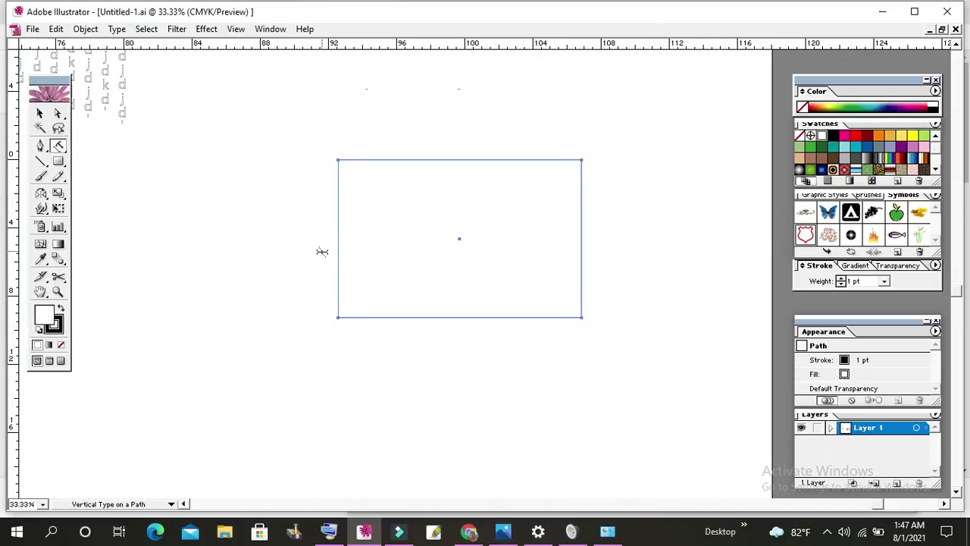
{"action": "left_click", "coordinate": [339, 180]}
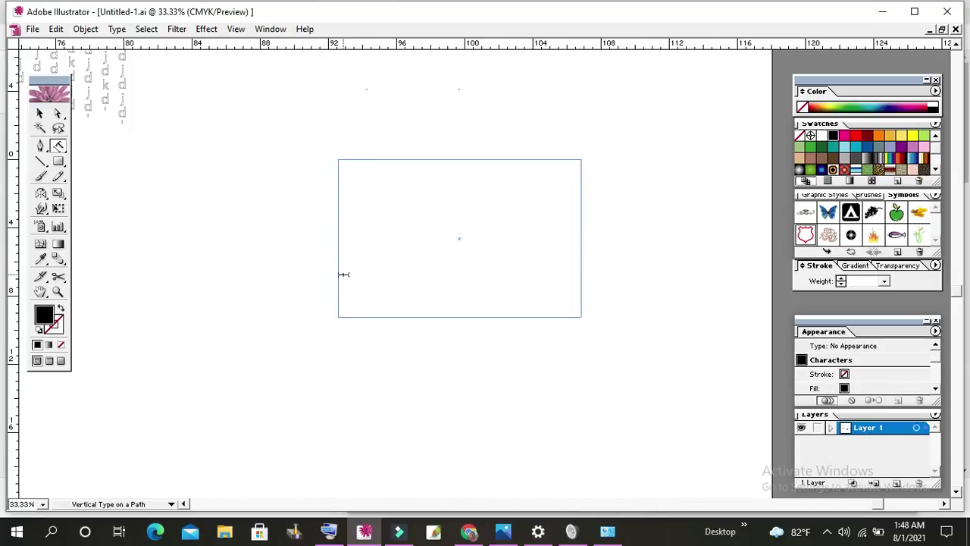
{"action": "type", "text": "dkdjdkdjdkdjdkdjdkdjdkdjjdkjdkjdkjdkjdkjdkjdkjdkjdkjdkjdkjdkj"}
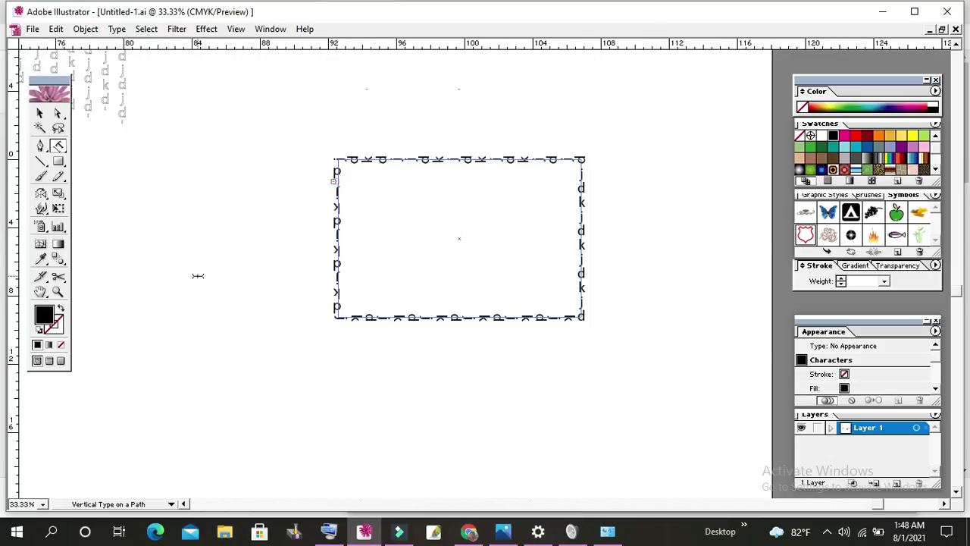
Zoom the view in on the earlier apple-shaped text artwork
{"action": "key", "text": "v"}
{"action": "mouse_move", "coordinate": [189, 211]}
{"action": "left_mouse_down"}
{"action": "mouse_move", "coordinate": [526, 399]}
{"action": "mouse_move", "coordinate": [405, 364]}
{"action": "left_mouse_up"}
{"action": "left_click_drag", "start_coordinate": [418, 303], "coordinate": [288, 362]}
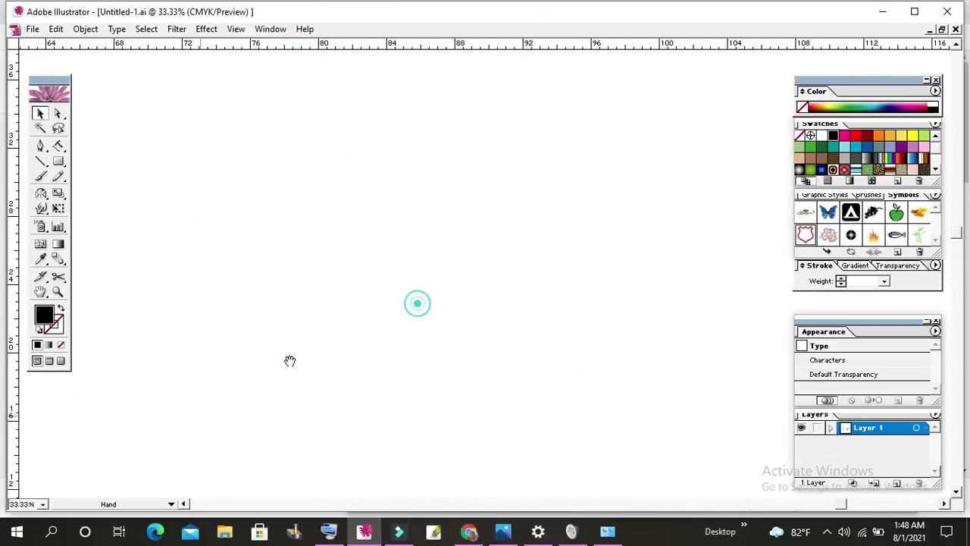
{"action": "left_click_drag", "start_coordinate": [435, 296], "coordinate": [555, 374]}
{"action": "key", "text": "ctrl+minus"}
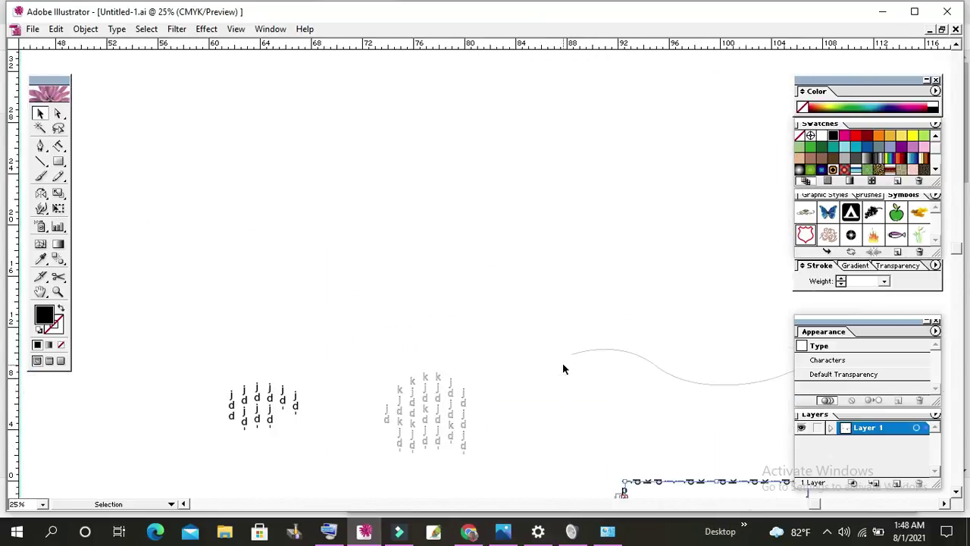
{"action": "key", "text": "ctrl+minus"}
{"action": "key", "text": "ctrl+minus"}
{"action": "key", "text": "z"}
{"action": "left_click", "coordinate": [369, 214]}
{"action": "left_click", "coordinate": [480, 269]}
{"action": "left_click", "coordinate": [351, 216]}
{"action": "left_click", "coordinate": [351, 216]}
Give the apple text white fill with black outline and nudge it right and down
{"action": "key", "text": "v"}
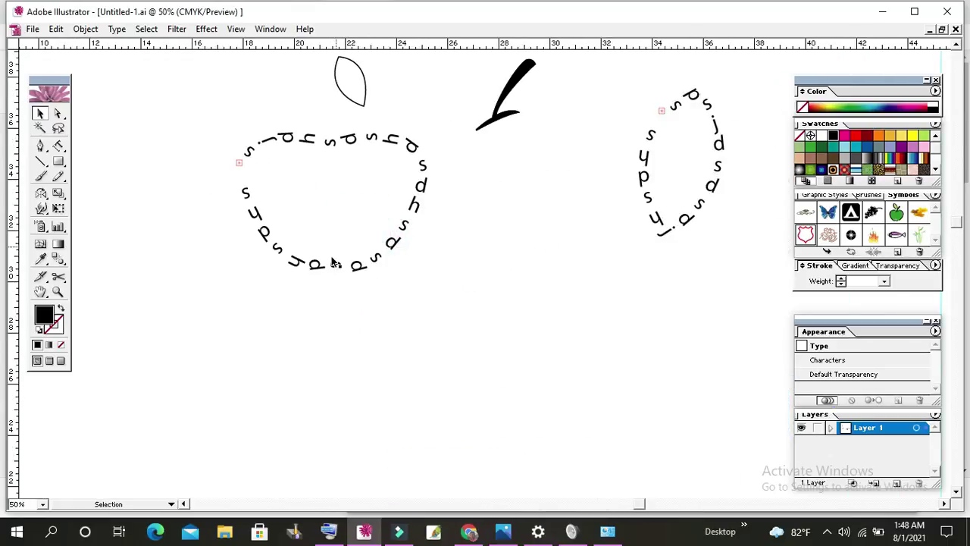
{"action": "left_click", "coordinate": [326, 267]}
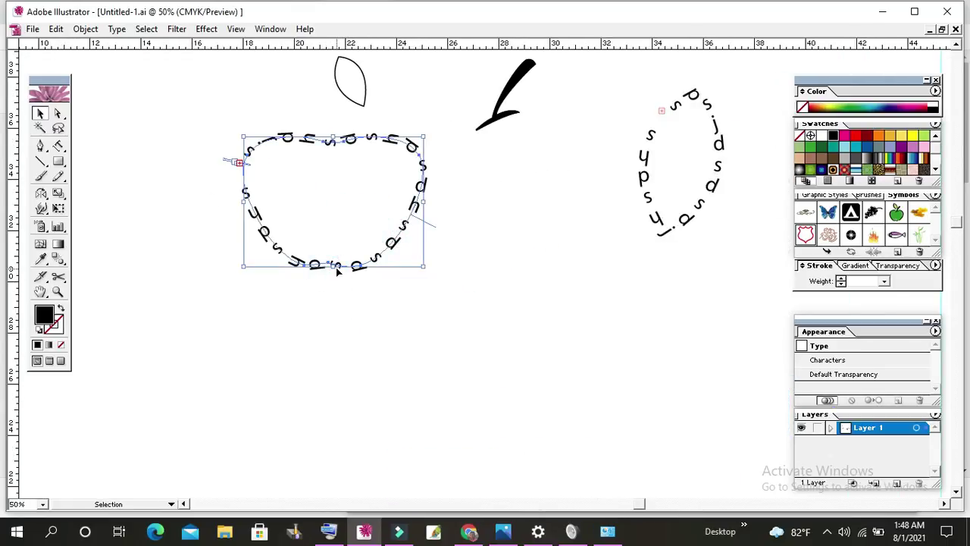
{"action": "left_click", "coordinate": [39, 330]}
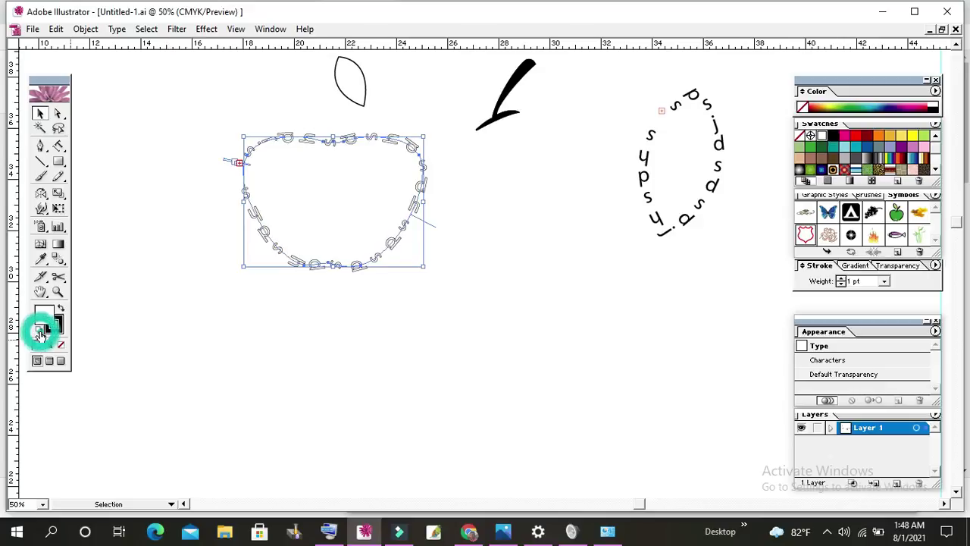
{"action": "left_click", "coordinate": [228, 331]}
{"action": "mouse_move", "coordinate": [310, 266]}
{"action": "left_mouse_down"}
{"action": "mouse_move", "coordinate": [468, 321]}
{"action": "mouse_move", "coordinate": [323, 298]}
{"action": "left_mouse_up"}
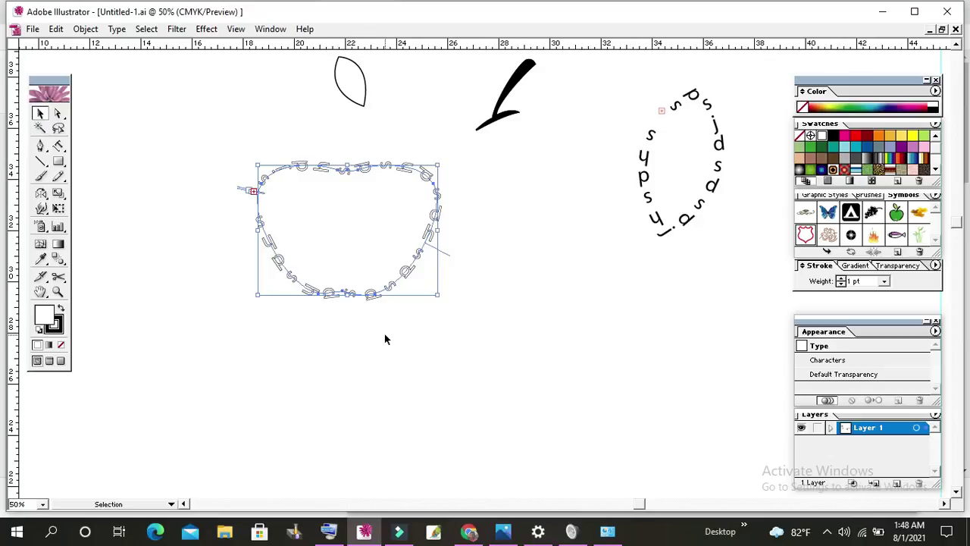
{"action": "left_click_drag", "start_coordinate": [384, 338], "coordinate": [266, 340]}
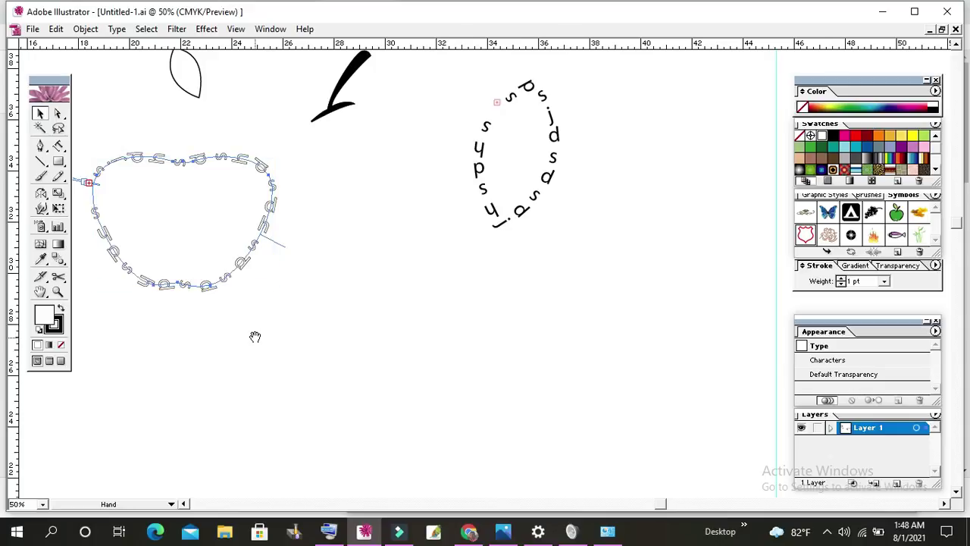
Start the apple outline with the Pen tool, placing its first curved points
{"action": "left_click_drag", "start_coordinate": [255, 336], "coordinate": [346, 266]}
{"action": "left_click", "coordinate": [39, 146]}
{"action": "mouse_move", "coordinate": [318, 306]}
{"action": "left_mouse_down"}
{"action": "mouse_move", "coordinate": [336, 266]}
{"action": "mouse_move", "coordinate": [318, 284]}
{"action": "mouse_move", "coordinate": [354, 288]}
{"action": "left_mouse_up"}
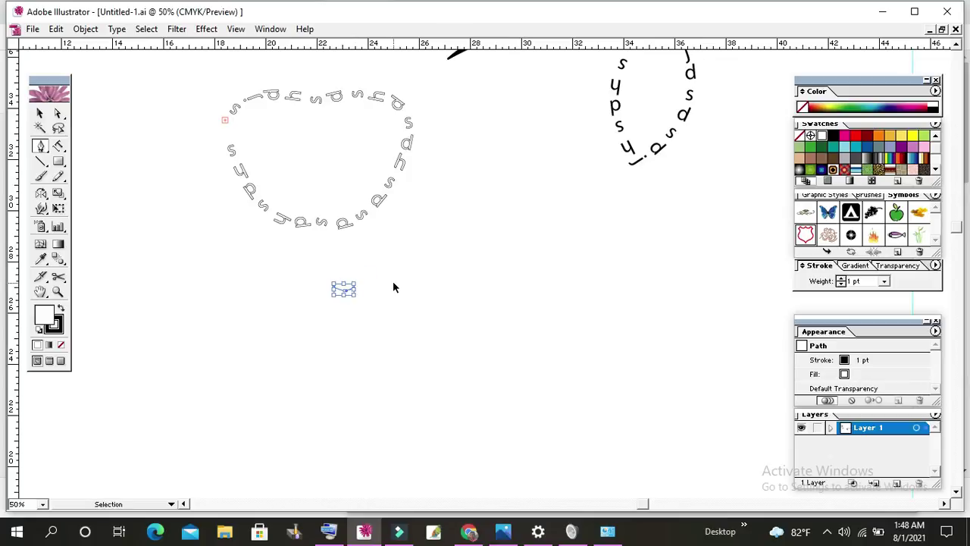
{"action": "left_click_drag", "start_coordinate": [442, 263], "coordinate": [477, 284]}
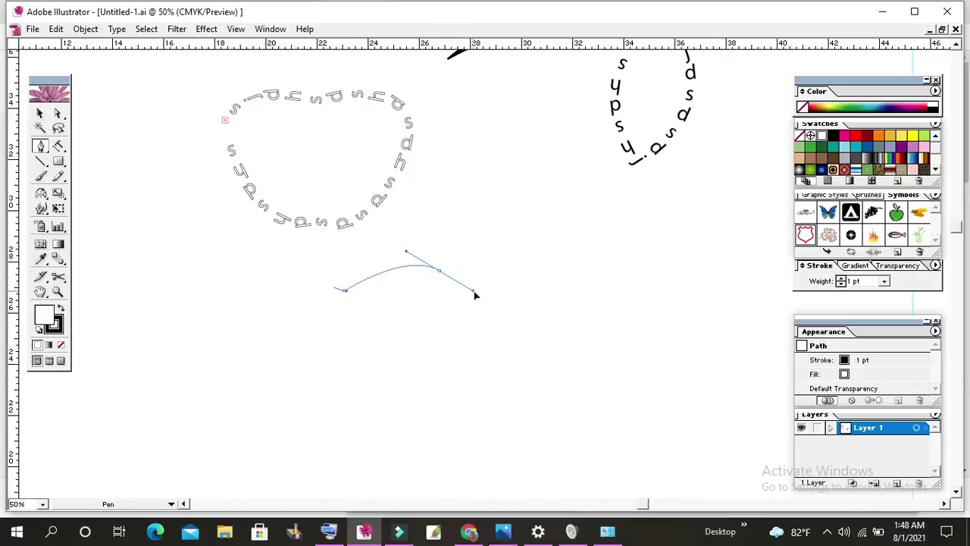
{"action": "left_click_drag", "start_coordinate": [451, 340], "coordinate": [474, 303]}
{"action": "left_click_drag", "start_coordinate": [440, 381], "coordinate": [504, 290]}
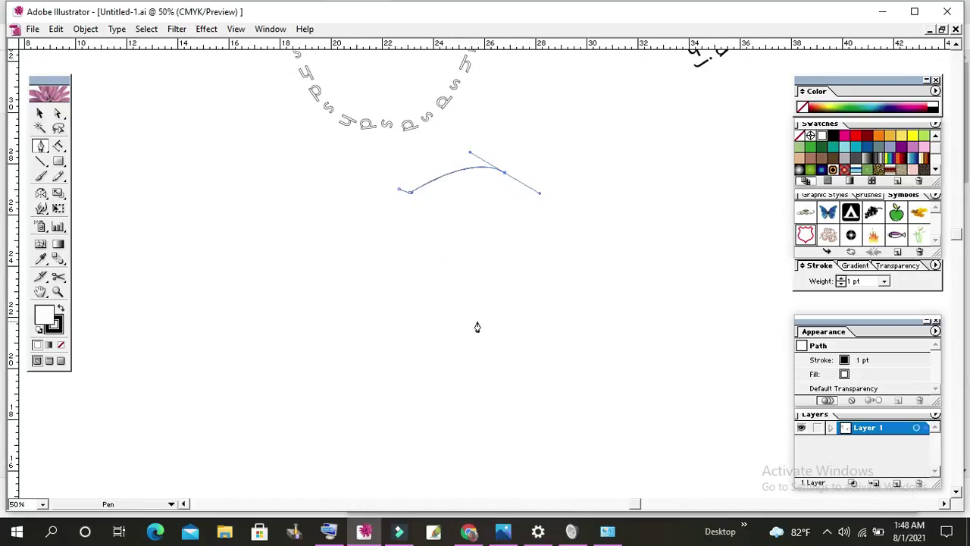
{"action": "left_click_drag", "start_coordinate": [471, 324], "coordinate": [434, 347]}
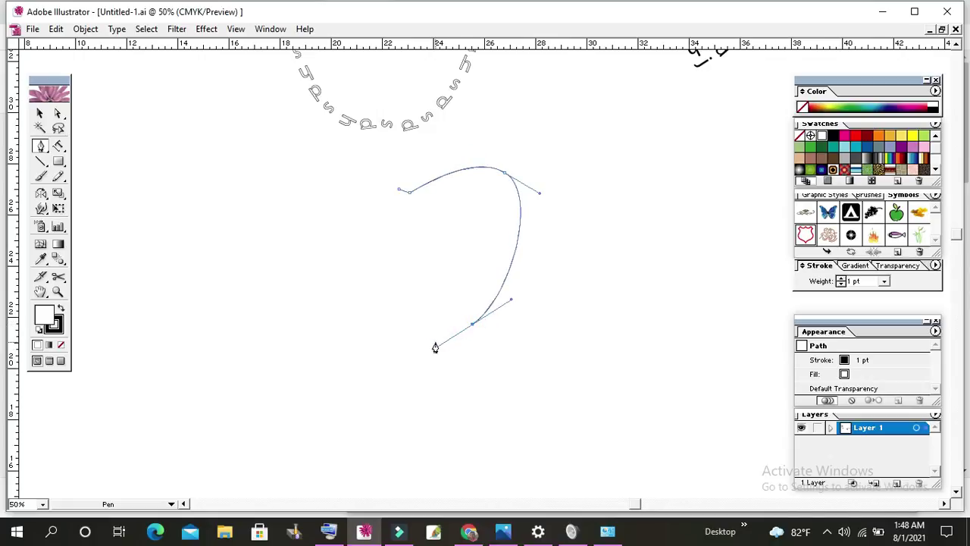
Add the remaining curved points and close the apple outline at its start
{"action": "left_click", "coordinate": [423, 331]}
{"action": "left_click_drag", "start_coordinate": [353, 345], "coordinate": [347, 339]}
{"action": "key", "text": "ctrl"}
{"action": "mouse_move", "coordinate": [348, 319]}
{"action": "left_mouse_down"}
{"action": "mouse_move", "coordinate": [343, 291]}
{"action": "mouse_move", "coordinate": [300, 291]}
{"action": "mouse_move", "coordinate": [295, 270]}
{"action": "mouse_move", "coordinate": [333, 298]}
{"action": "mouse_move", "coordinate": [332, 309]}
{"action": "left_mouse_up"}
{"action": "key", "text": "ctrl+z"}
{"action": "key", "text": "space"}
{"action": "left_click_drag", "start_coordinate": [415, 245], "coordinate": [501, 296]}
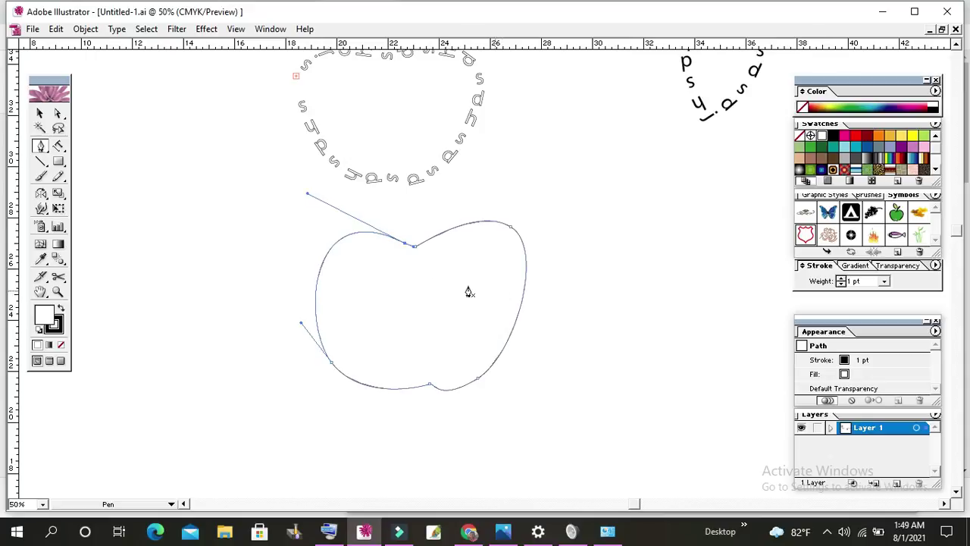
{"action": "left_click", "coordinate": [181, 190]}
Undo the stray new path and clear the selection
{"action": "key", "text": "space"}
{"action": "left_click_drag", "start_coordinate": [269, 283], "coordinate": [282, 182]}
{"action": "left_click_drag", "start_coordinate": [403, 327], "coordinate": [466, 280]}
{"action": "key", "text": "ctrl+z"}
{"action": "key", "text": "ctrl+z"}
{"action": "key", "text": "ctrl+z"}
{"action": "left_click", "coordinate": [343, 353], "text": "ctrl"}
{"action": "mouse_move", "coordinate": [409, 331]}
{"action": "left_mouse_down"}
{"action": "mouse_move", "coordinate": [467, 276]}
{"action": "mouse_move", "coordinate": [424, 286]}
{"action": "left_mouse_up"}
{"action": "left_click", "coordinate": [204, 265], "text": "ctrl"}
Reshape the apple's bottom, upper-right and lower-right anchors with Direct Selection
{"action": "left_click", "coordinate": [58, 113]}
{"action": "left_click", "coordinate": [441, 283]}
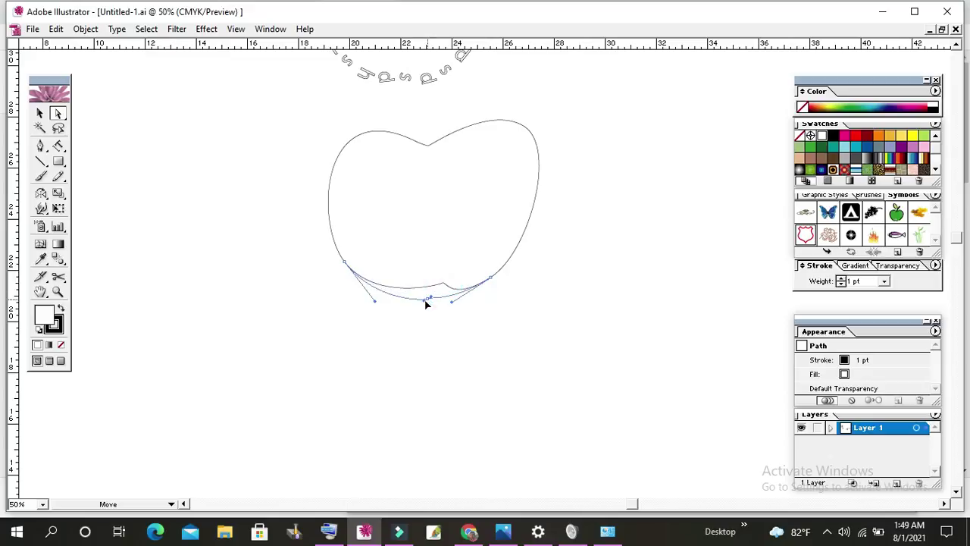
{"action": "left_click", "coordinate": [447, 324]}
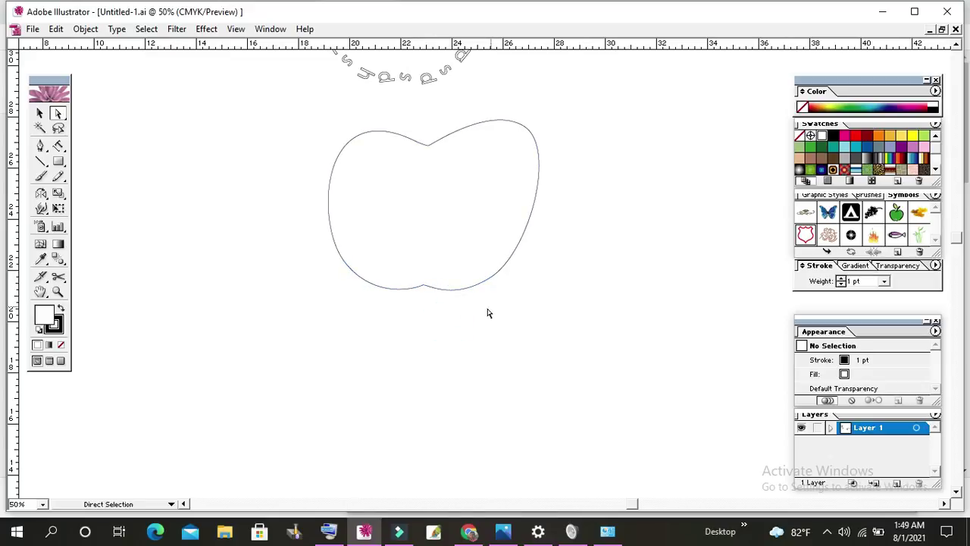
{"action": "left_click_drag", "start_coordinate": [546, 124], "coordinate": [519, 160]}
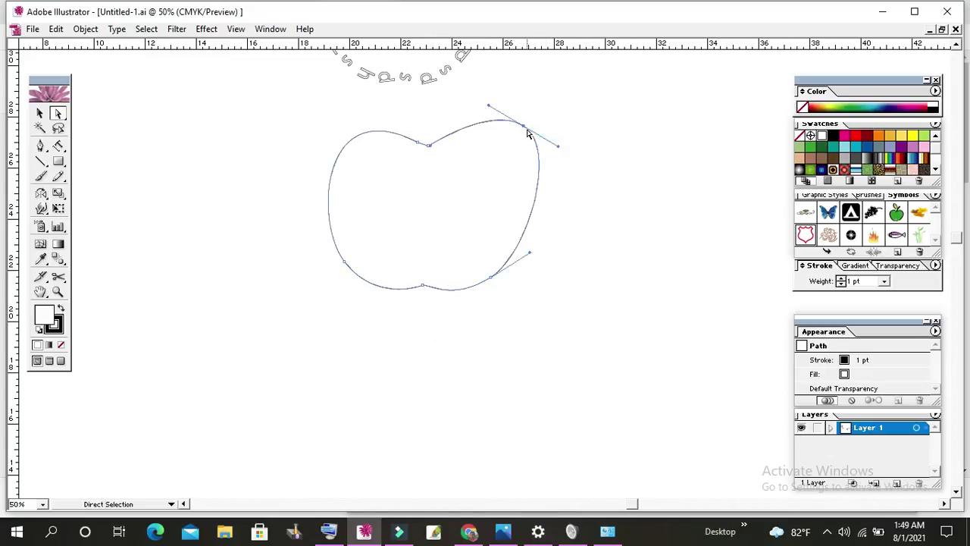
{"action": "left_click_drag", "start_coordinate": [524, 126], "coordinate": [517, 143]}
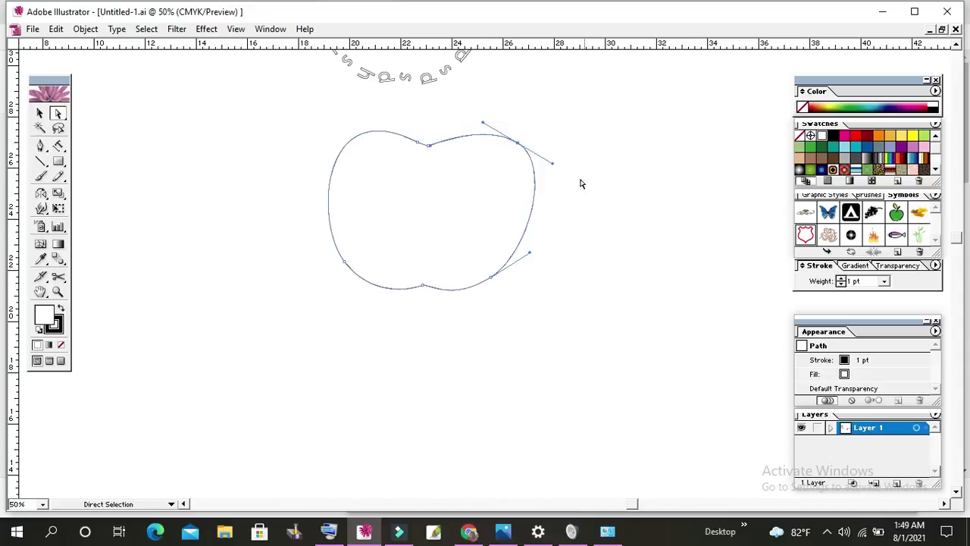
{"action": "mouse_move", "coordinate": [312, 247]}
{"action": "left_mouse_down"}
{"action": "mouse_move", "coordinate": [368, 285]}
{"action": "mouse_move", "coordinate": [347, 266]}
{"action": "mouse_move", "coordinate": [364, 263]}
{"action": "left_mouse_up"}
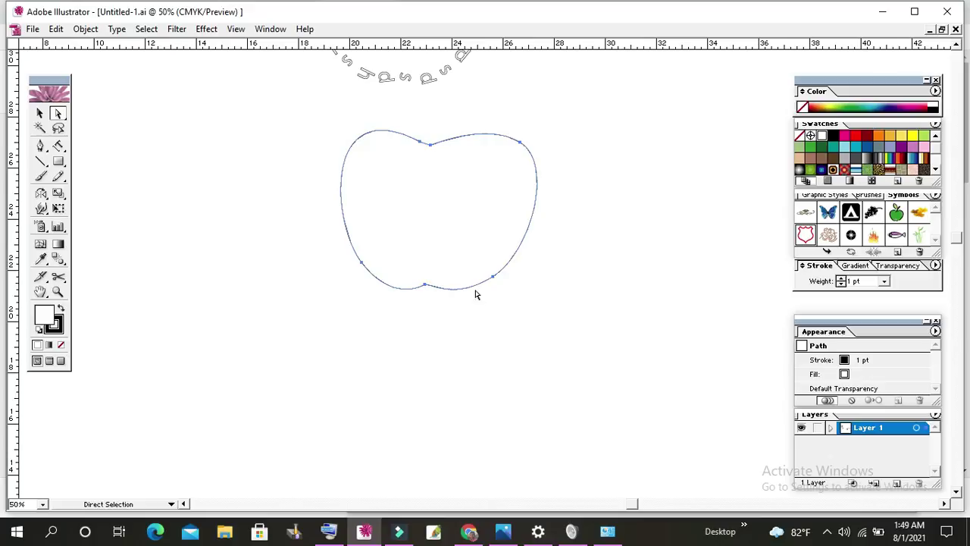
{"action": "left_click_drag", "start_coordinate": [477, 321], "coordinate": [484, 377]}
{"action": "mouse_move", "coordinate": [545, 330]}
{"action": "left_mouse_down"}
{"action": "mouse_move", "coordinate": [503, 358]}
{"action": "mouse_move", "coordinate": [503, 343]}
{"action": "mouse_move", "coordinate": [488, 333]}
{"action": "mouse_move", "coordinate": [500, 345]}
{"action": "mouse_move", "coordinate": [489, 344]}
{"action": "left_mouse_up"}
{"action": "left_click", "coordinate": [513, 353]}
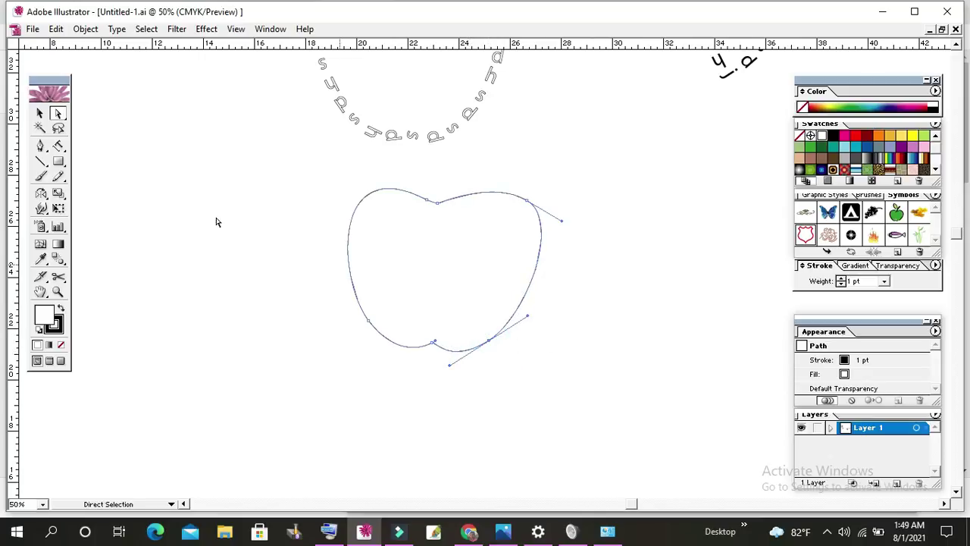
Tilt the apple slightly counter-clockwise and move it left and down
{"action": "left_click", "coordinate": [40, 112]}
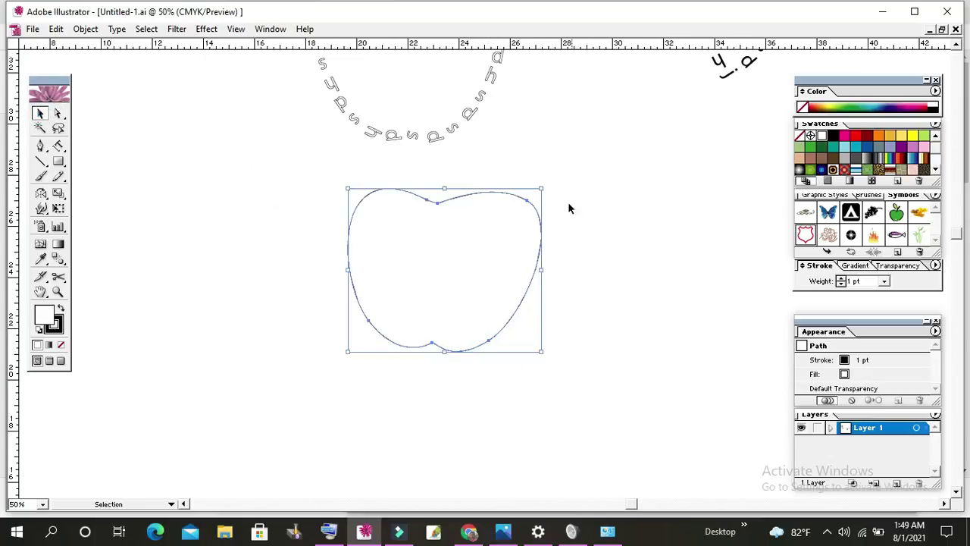
{"action": "left_click_drag", "start_coordinate": [541, 184], "coordinate": [541, 179]}
{"action": "scroll", "coordinate": [604, 363], "scroll_direction": "down", "scroll_amount": 2}
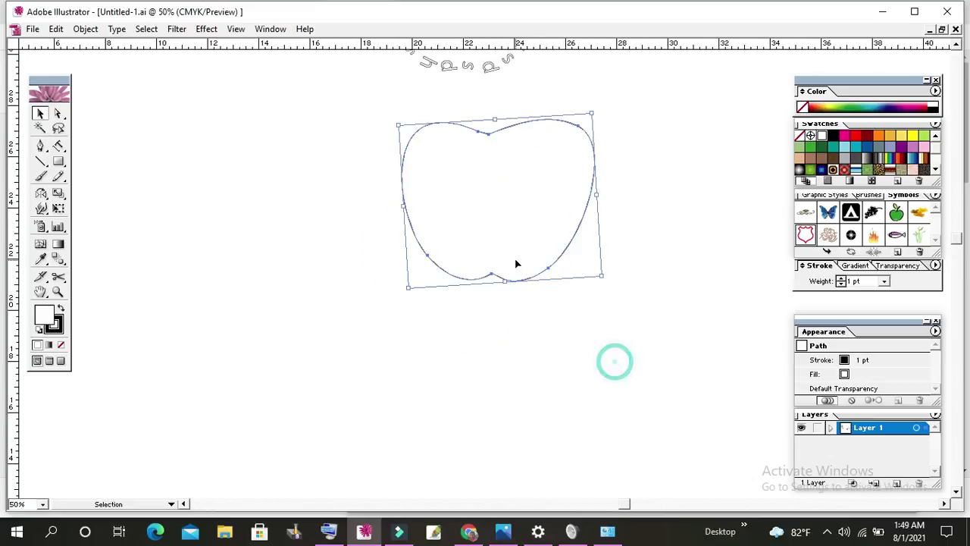
{"action": "left_click_drag", "start_coordinate": [498, 278], "coordinate": [299, 340]}
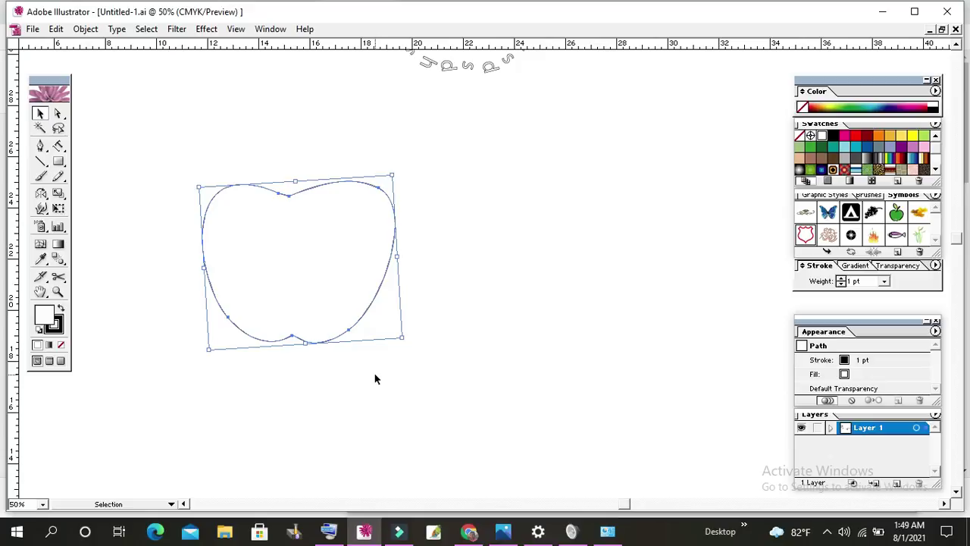
Type 'sdhsjdhsjdsd' inside the apple with area type, then undo it
{"action": "left_click", "coordinate": [60, 145]}
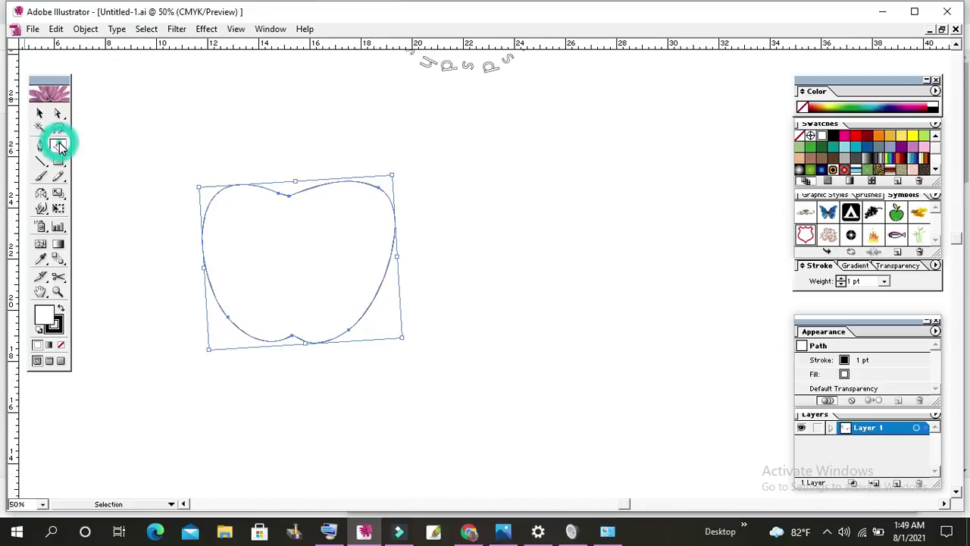
{"action": "left_click_drag", "start_coordinate": [60, 145], "coordinate": [66, 146]}
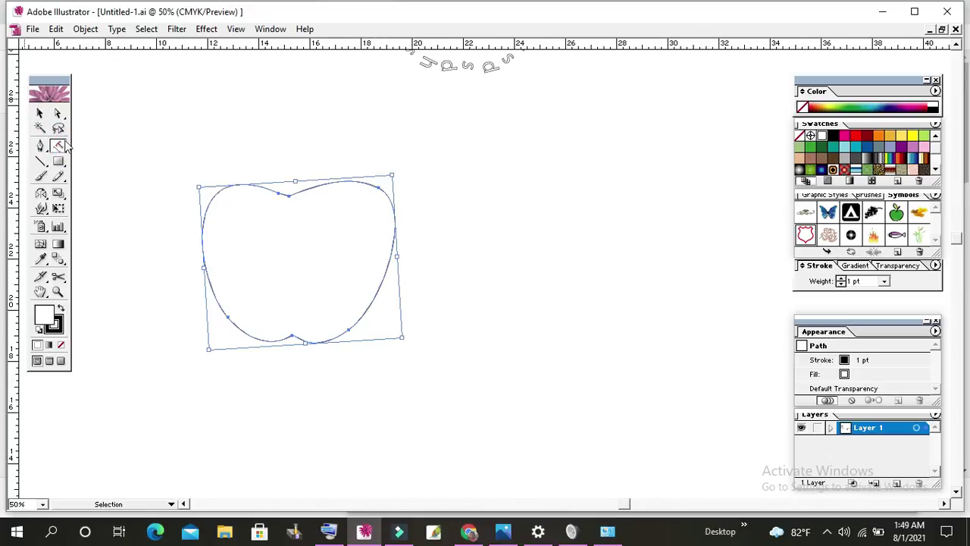
{"action": "left_click", "coordinate": [214, 196]}
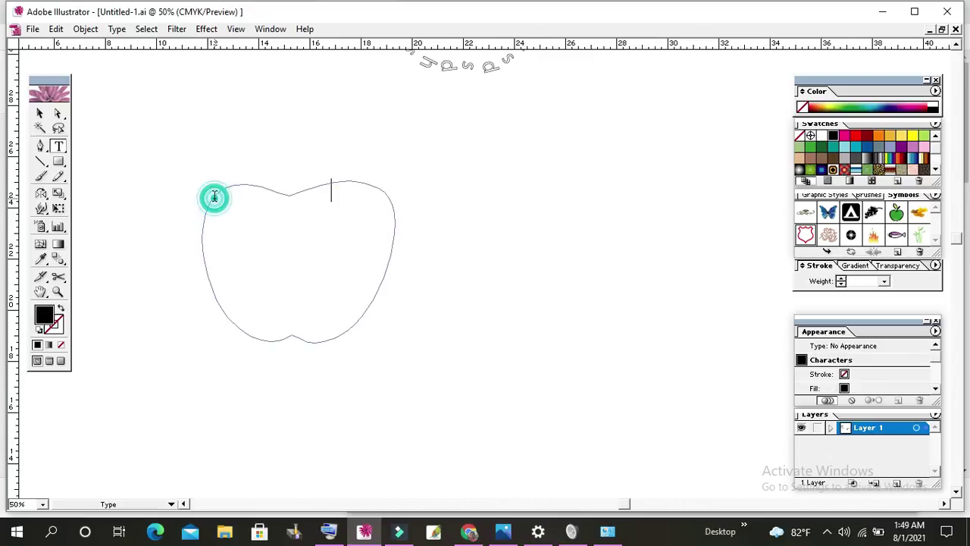
{"action": "left_click", "coordinate": [214, 196]}
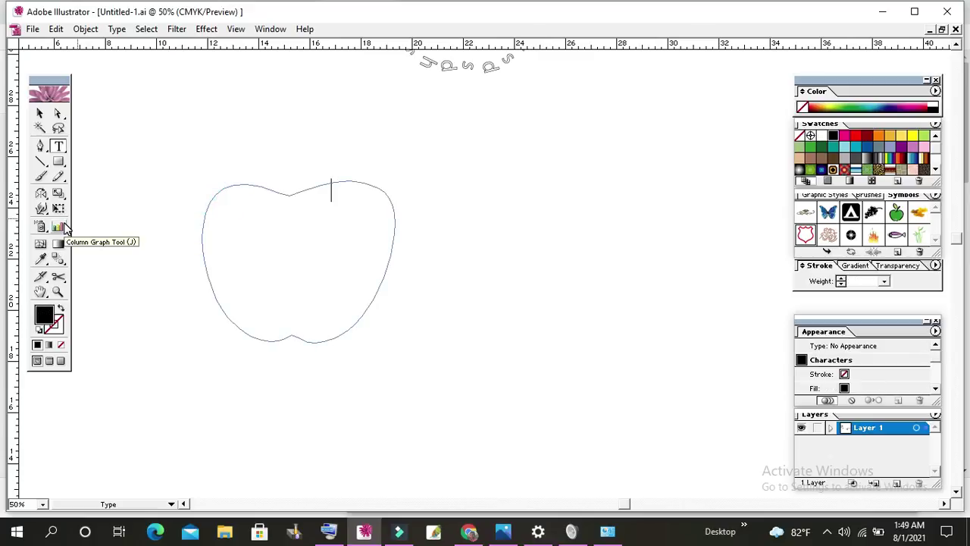
{"action": "type", "text": "sdhsjdhsjdsd"}
{"action": "key", "text": "ctrl"}
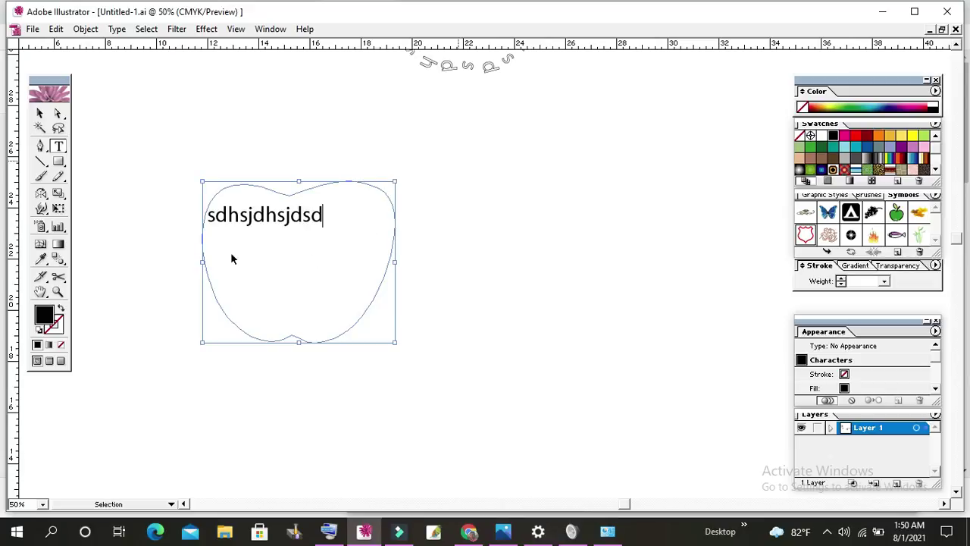
{"action": "key", "text": "ctrl+z"}
{"action": "key", "text": "ctrl+z"}
{"action": "key", "text": "ctrl+z"}
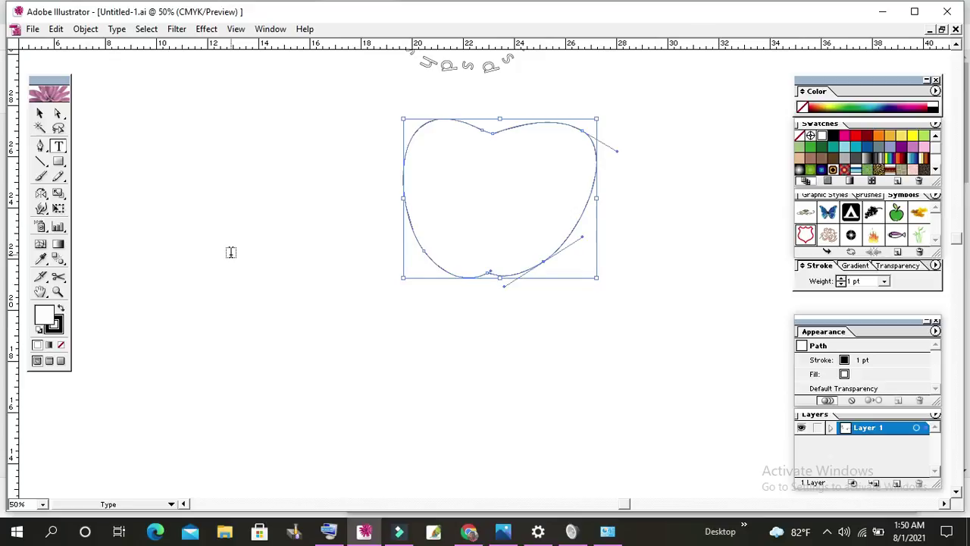
Move the whole apple outline left and slightly lower
{"action": "left_click", "coordinate": [39, 114]}
{"action": "left_click", "coordinate": [520, 274]}
{"action": "mouse_move", "coordinate": [543, 261]}
{"action": "left_mouse_down"}
{"action": "mouse_move", "coordinate": [550, 266]}
{"action": "mouse_move", "coordinate": [375, 295]}
{"action": "mouse_move", "coordinate": [387, 323]}
{"action": "left_mouse_up"}
Reshape the apple's bottom-right anchor into a smoother curve, then reselect the whole outline
{"action": "left_click", "coordinate": [58, 114]}
{"action": "left_click_drag", "start_coordinate": [368, 286], "coordinate": [371, 303]}
{"action": "left_click", "coordinate": [389, 340]}
{"action": "left_click", "coordinate": [371, 298]}
{"action": "left_click_drag", "start_coordinate": [371, 297], "coordinate": [365, 306]}
{"action": "left_click", "coordinate": [248, 312]}
{"action": "left_click", "coordinate": [40, 113]}
{"action": "mouse_move", "coordinate": [450, 227]}
{"action": "left_mouse_down"}
{"action": "mouse_move", "coordinate": [382, 300]}
{"action": "mouse_move", "coordinate": [391, 289]}
{"action": "left_mouse_up"}
Nudge the apple's lower-right anchor slightly down
{"action": "left_click", "coordinate": [425, 295]}
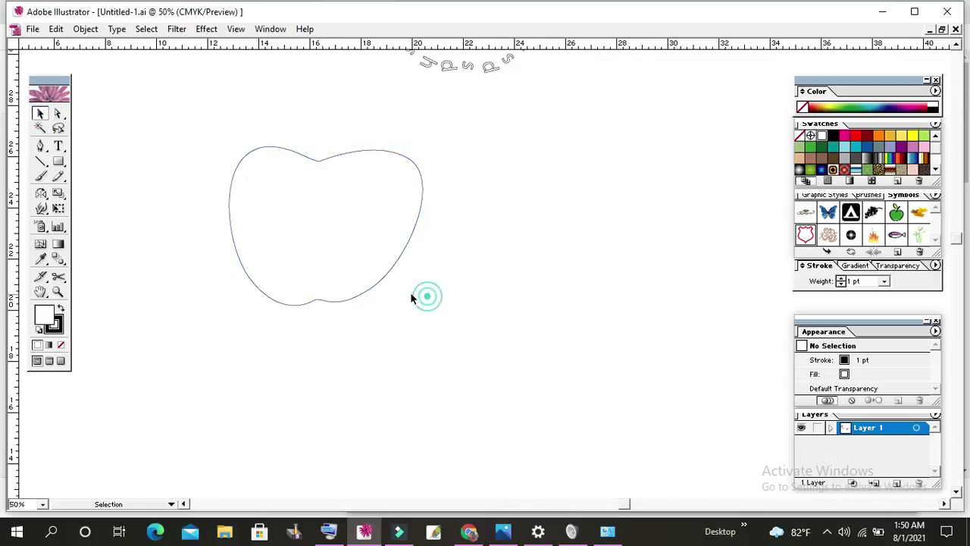
{"action": "left_click", "coordinate": [57, 113]}
{"action": "left_click_drag", "start_coordinate": [404, 275], "coordinate": [350, 330]}
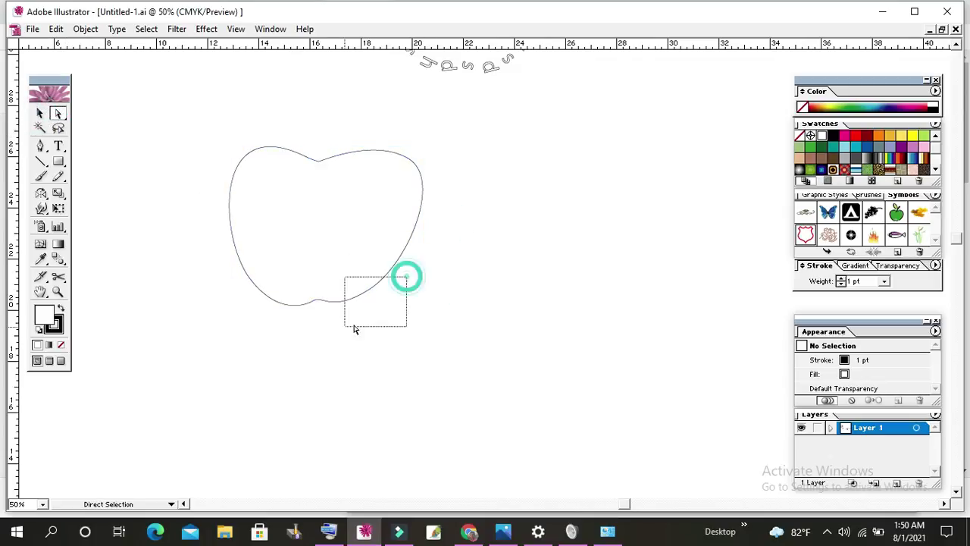
{"action": "left_click_drag", "start_coordinate": [369, 289], "coordinate": [368, 294]}
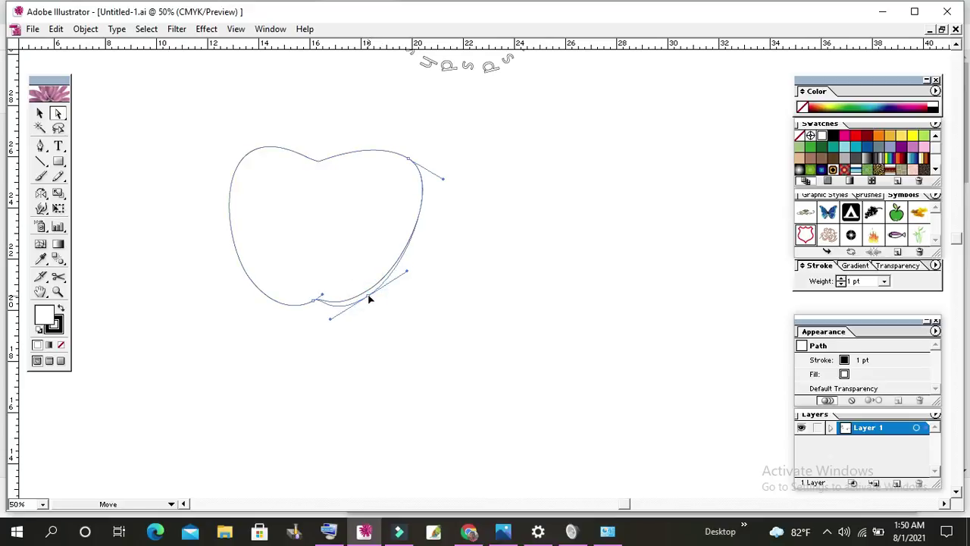
Select the entire apple outline and choose Vertical Type on a Path
{"action": "left_click", "coordinate": [39, 113]}
{"action": "left_click_drag", "start_coordinate": [202, 310], "coordinate": [245, 349]}
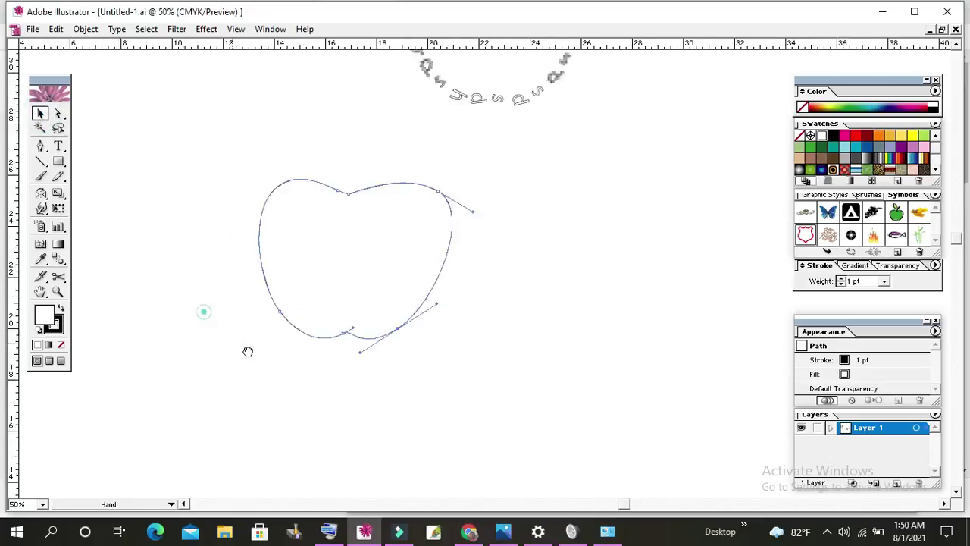
{"action": "left_click_drag", "start_coordinate": [243, 195], "coordinate": [567, 360]}
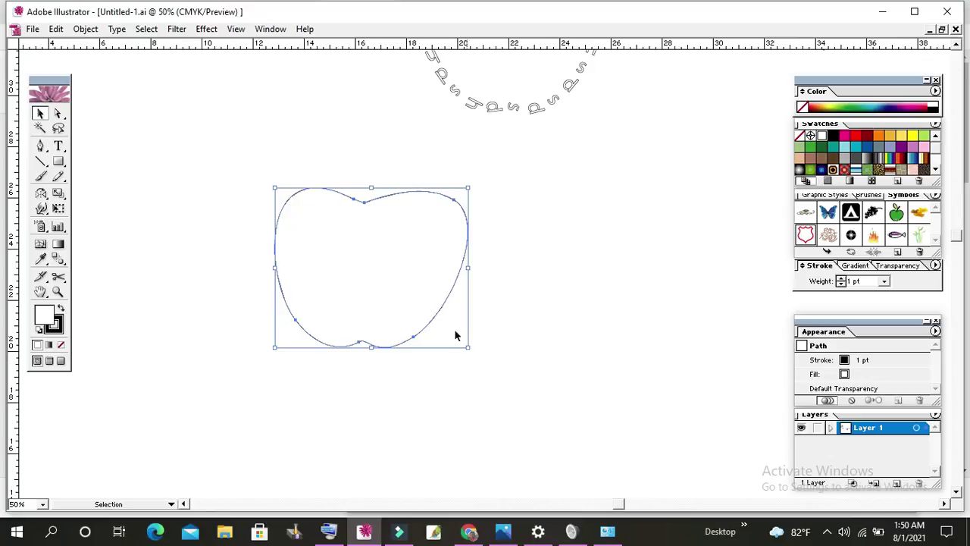
{"action": "left_click_drag", "start_coordinate": [58, 145], "coordinate": [162, 147]}
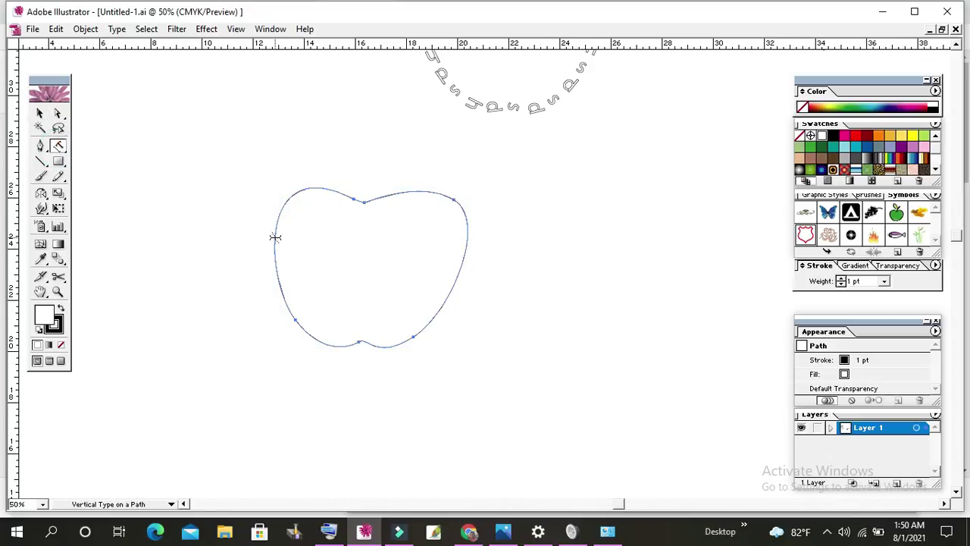
Run vertical text 'sdsdsdsdsdsdhsdhsdhs' along the apple's outline
{"action": "left_click", "coordinate": [447, 197]}
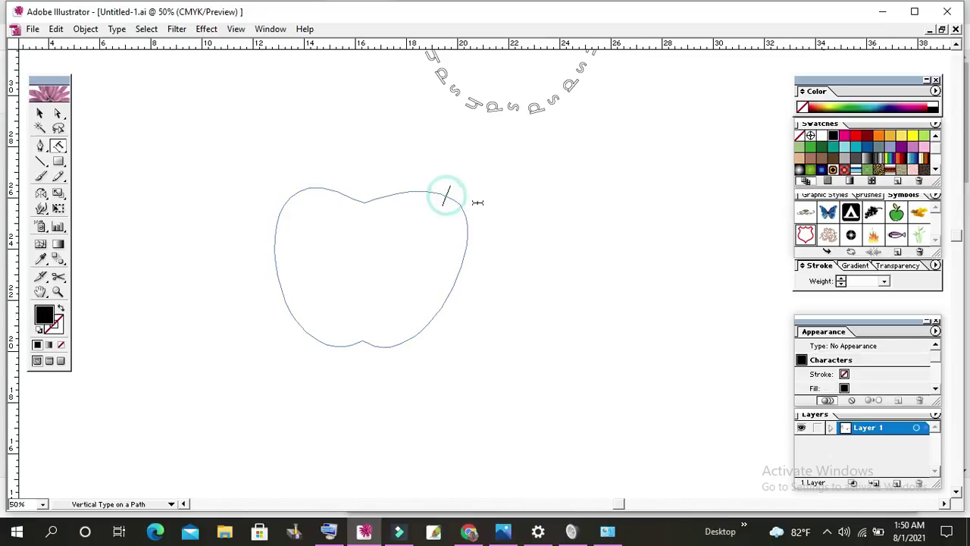
{"action": "type", "text": "sdsds"}
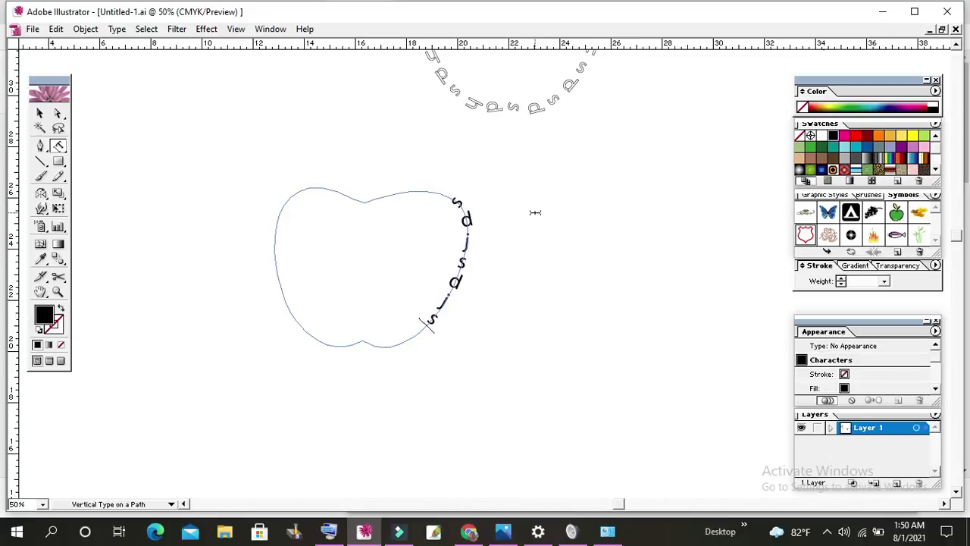
{"action": "type", "text": "dsdsdsdhsdhsdhs"}
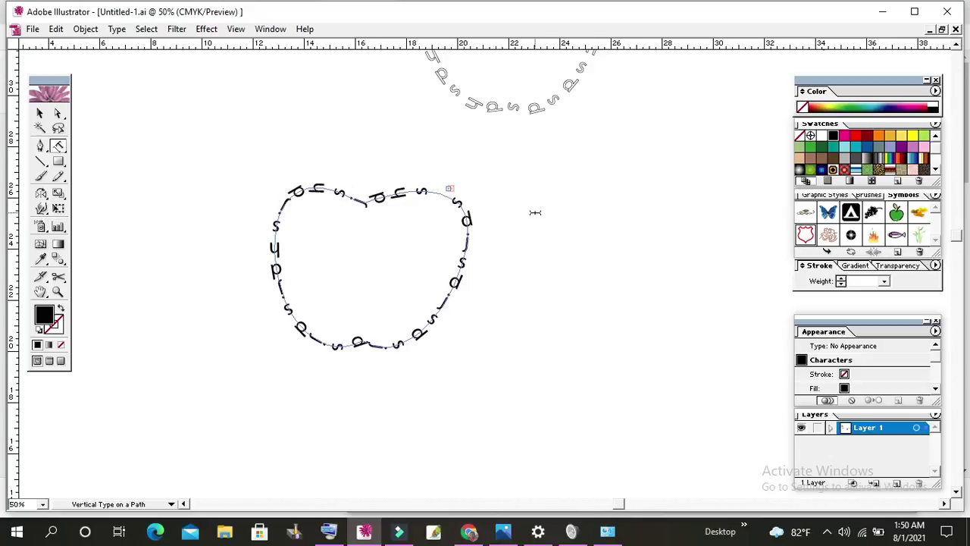